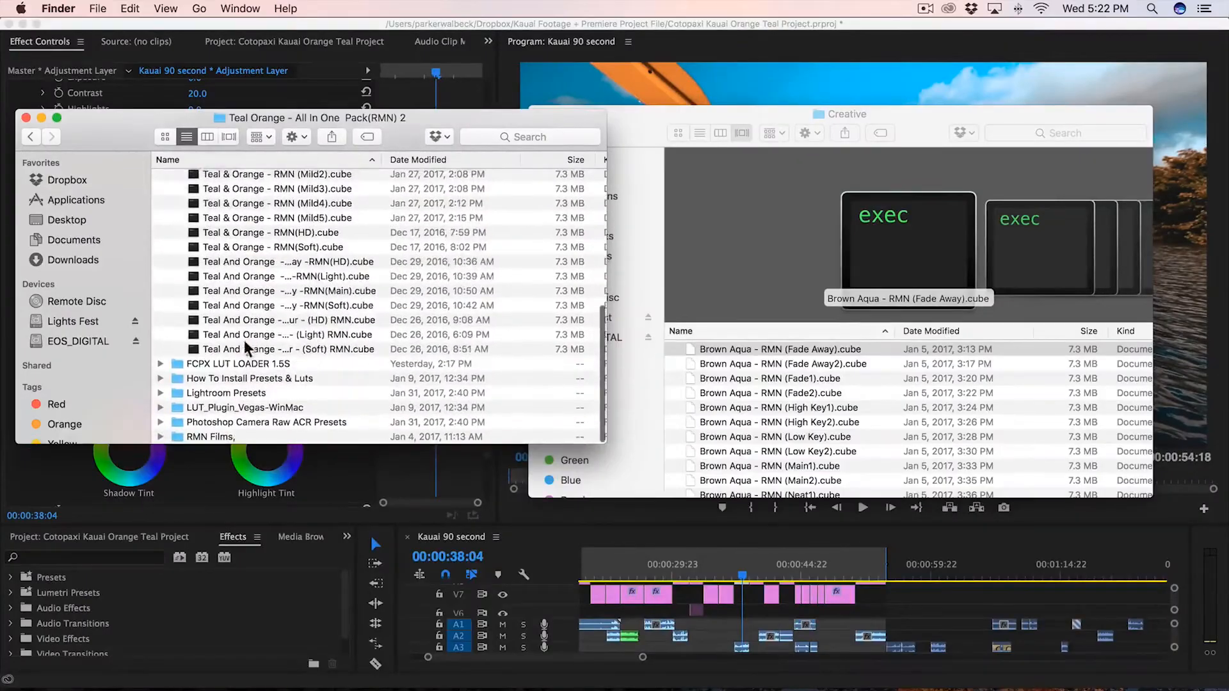
# Step: Copy the selected Teal & Orange .cube files into the Creative folder and switch to Premiere Pro
pyautogui.moveTo(227, 235); pyautogui.dragTo(817, 418)
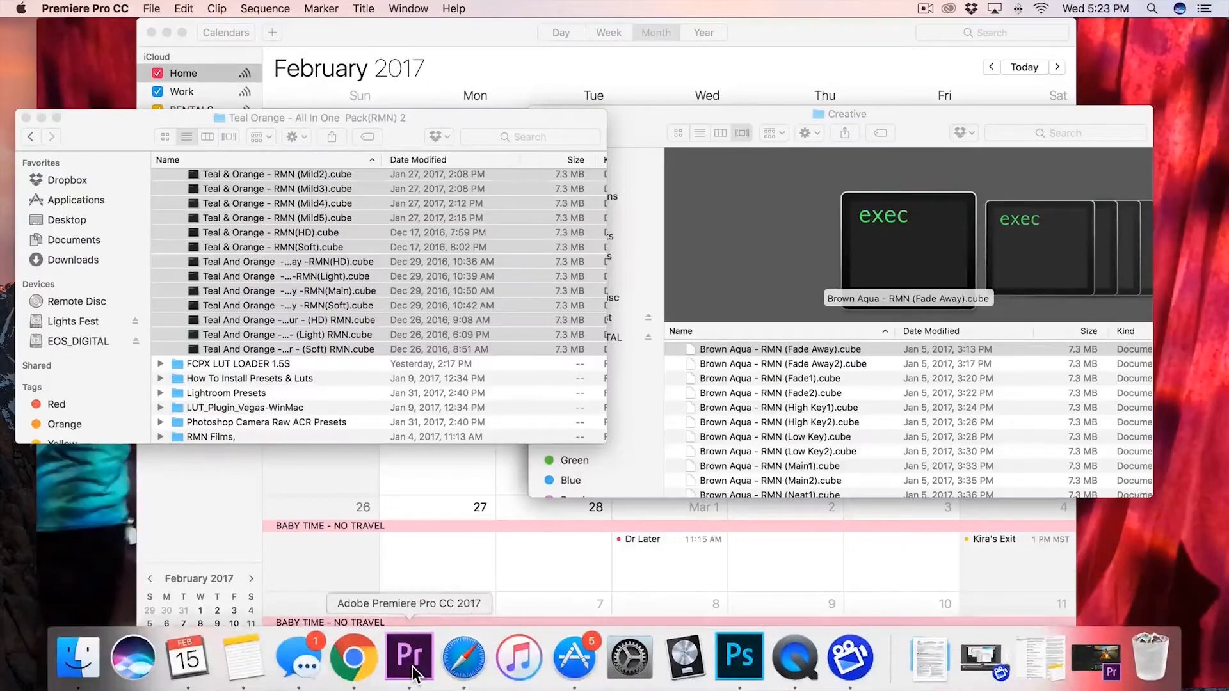
pyautogui.click(413, 670)
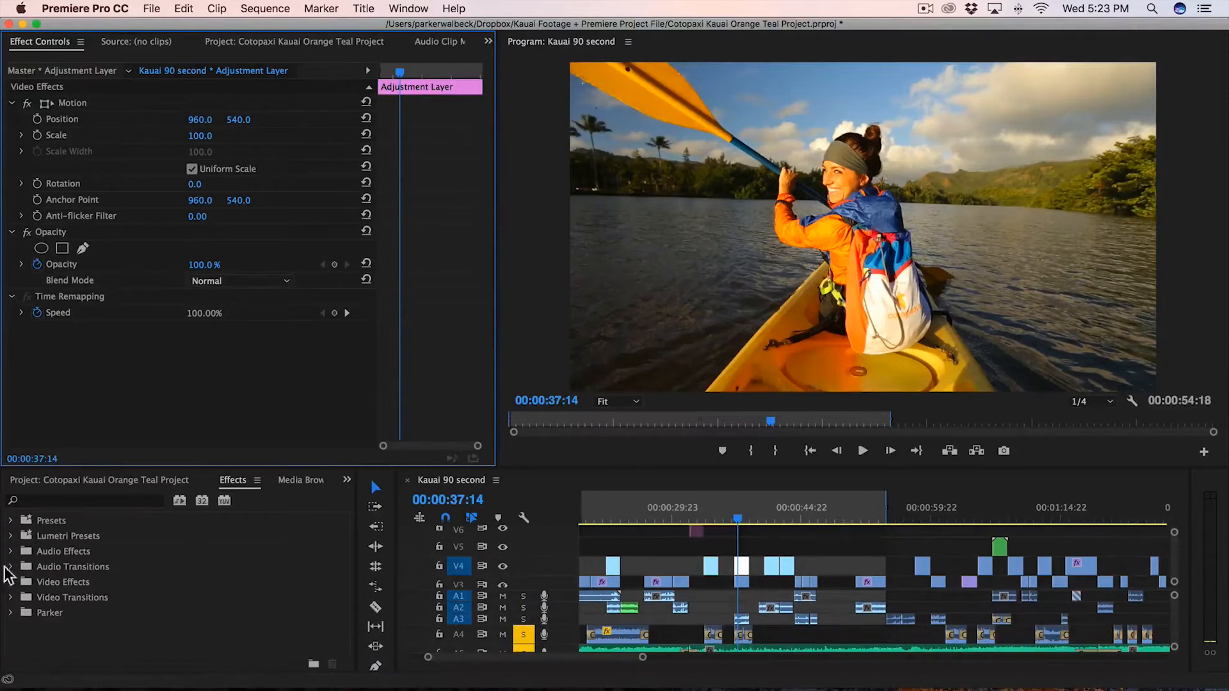
# Step: Apply the Lumetri Color effect from the Parker effects folder to the selected adjustment layer
pyautogui.click(11, 613)
pyautogui.scroll(-3, 12, 614)
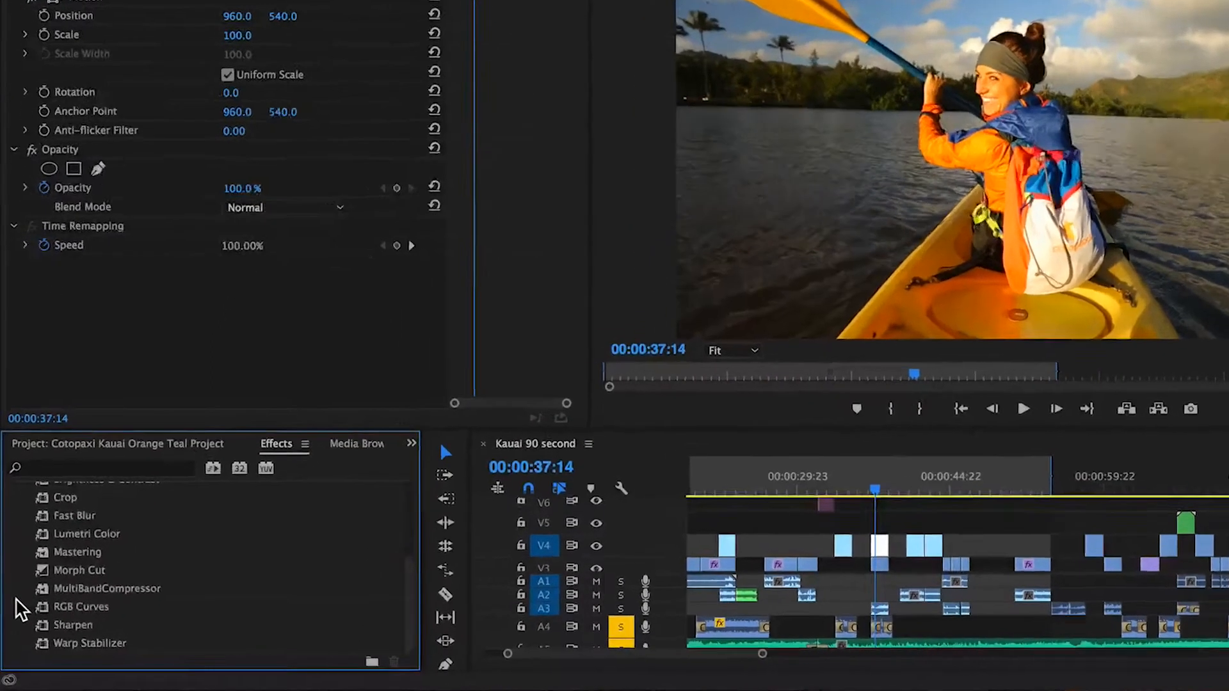
pyautogui.scroll(1, 19, 584)
pyautogui.scroll(-1, 103, 518)
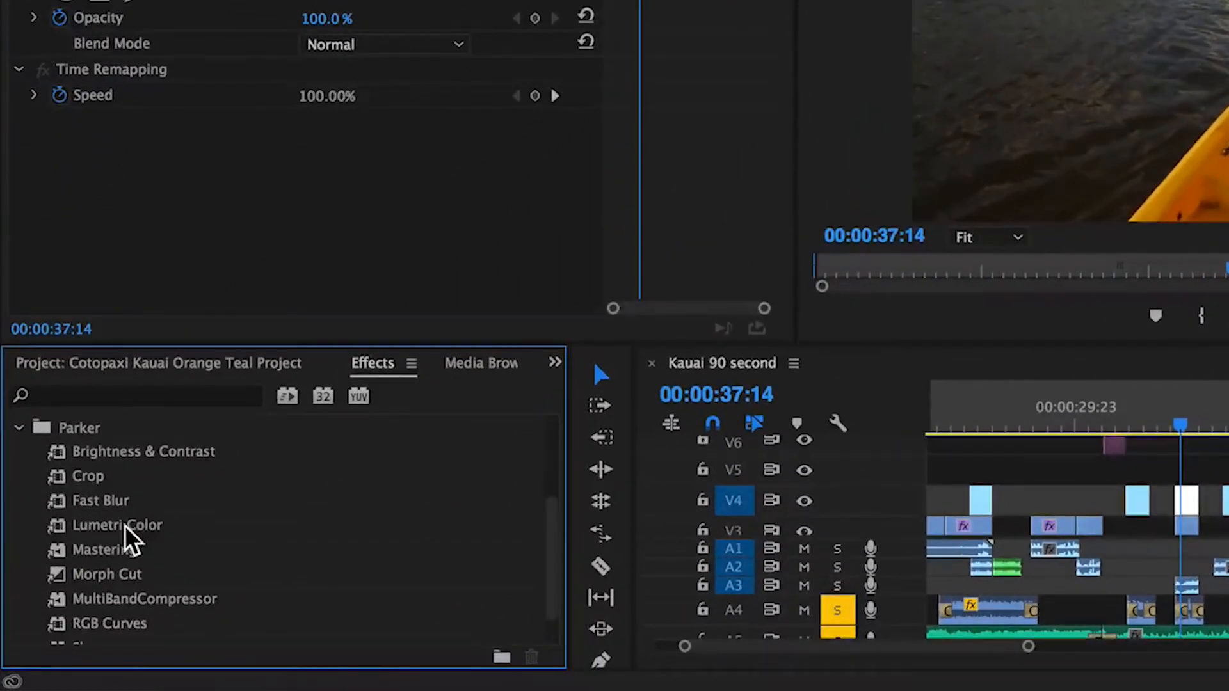
pyautogui.doubleClick(124, 527)
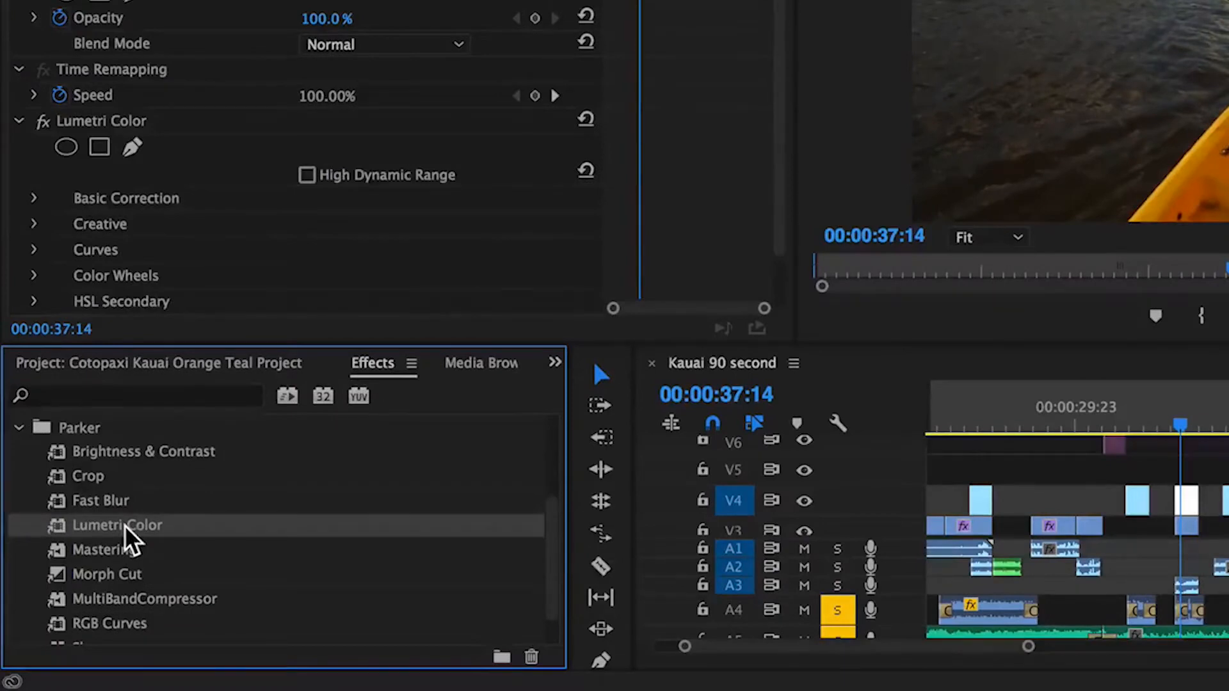
# Step: Expand the Creative settings of the Lumetri Color effect and open the list of available Looks
pyautogui.scroll(-2, 198, 213)
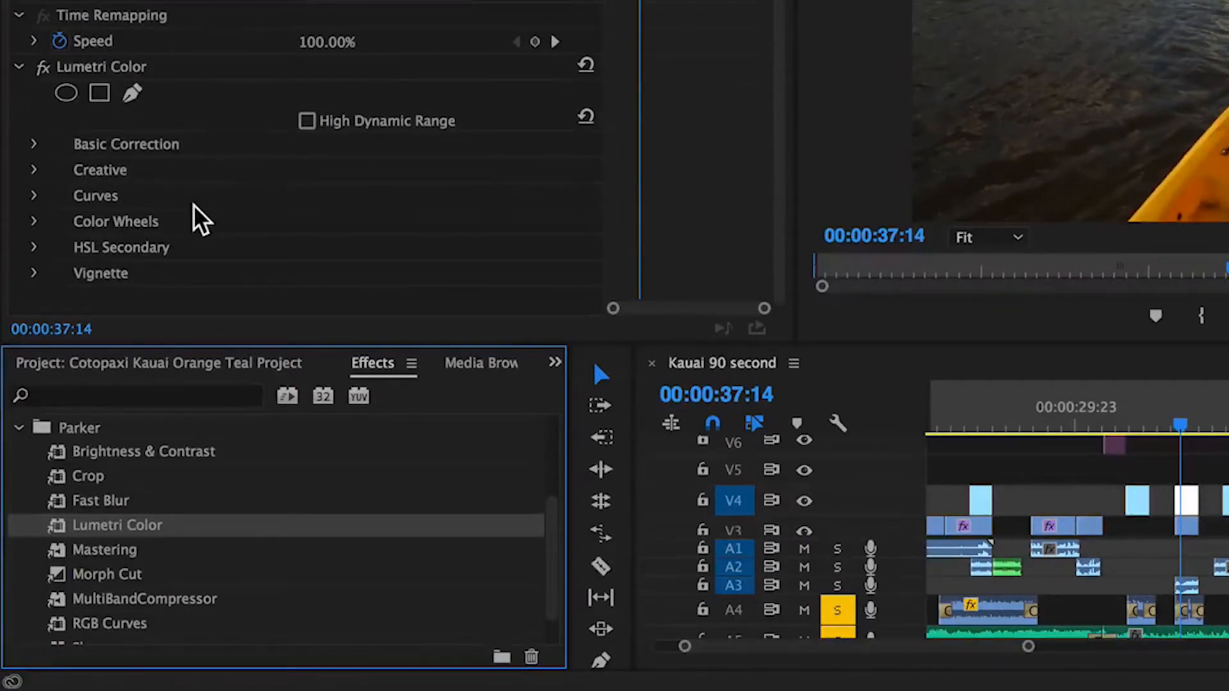
pyautogui.click(35, 171)
pyautogui.scroll(-5, 217, 208)
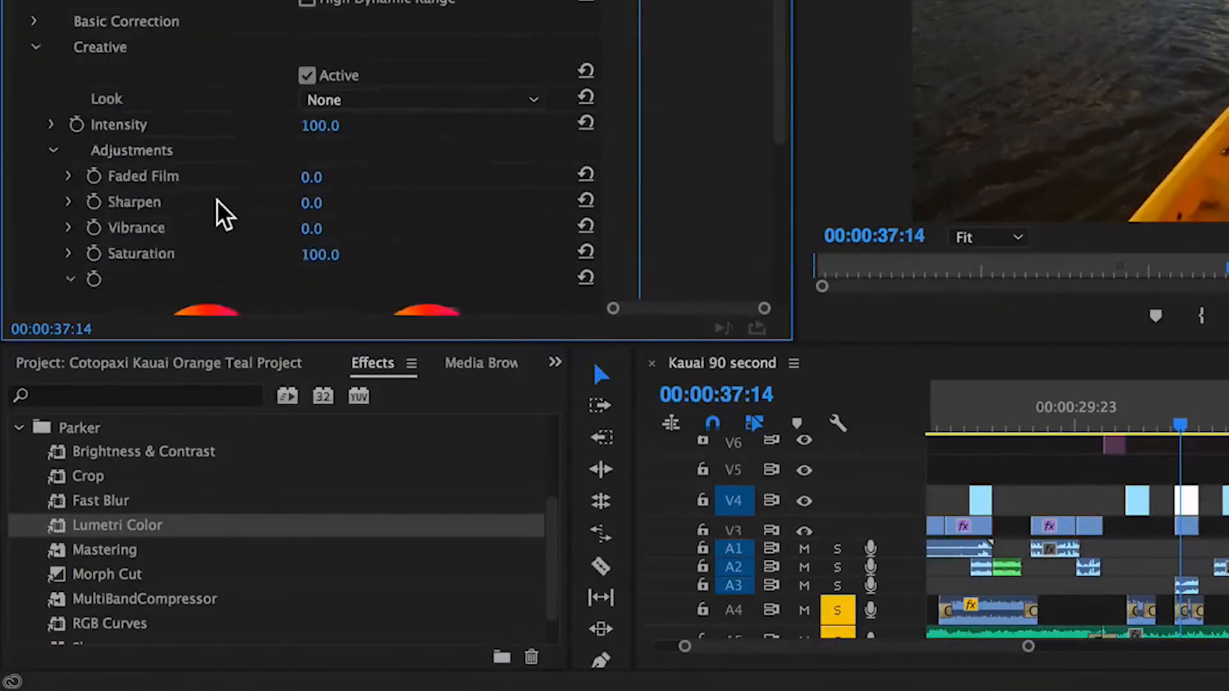
pyautogui.click(363, 51)
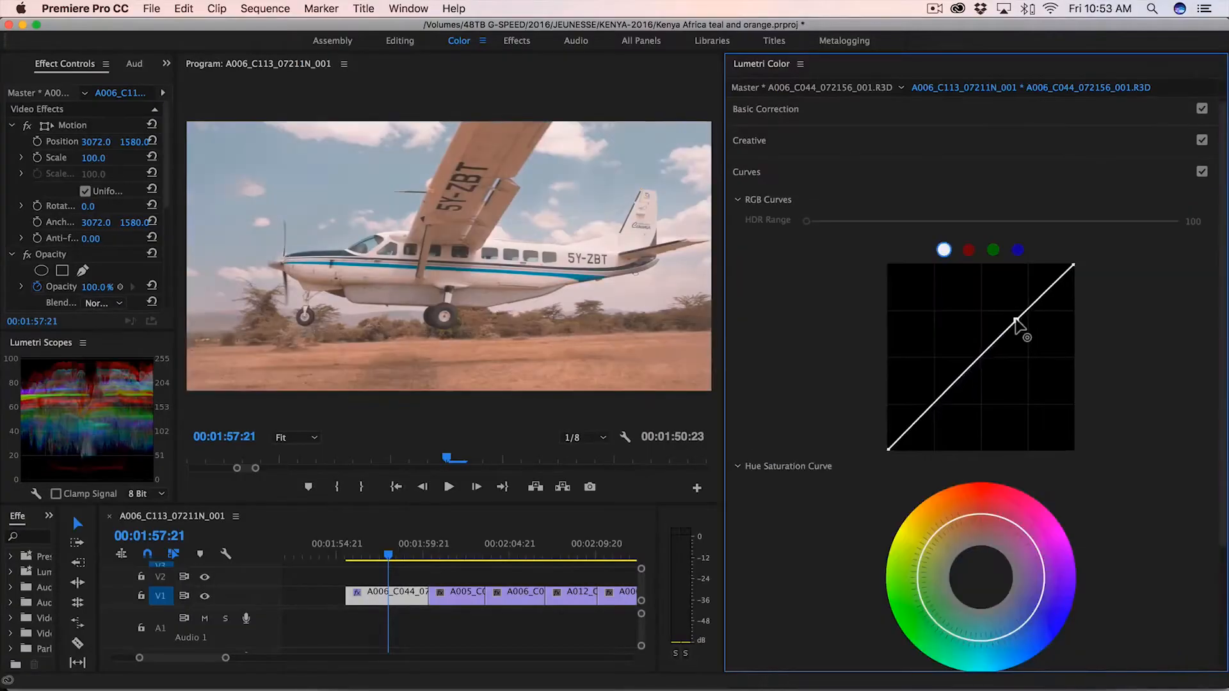
# Step: Shape the airplane clip's RGB curve with a highlight point and lowered shadows, and adjust its creative Vibrance and Saturation
pyautogui.click(1016, 321)
pyautogui.moveTo(933, 407); pyautogui.dragTo(932, 420)
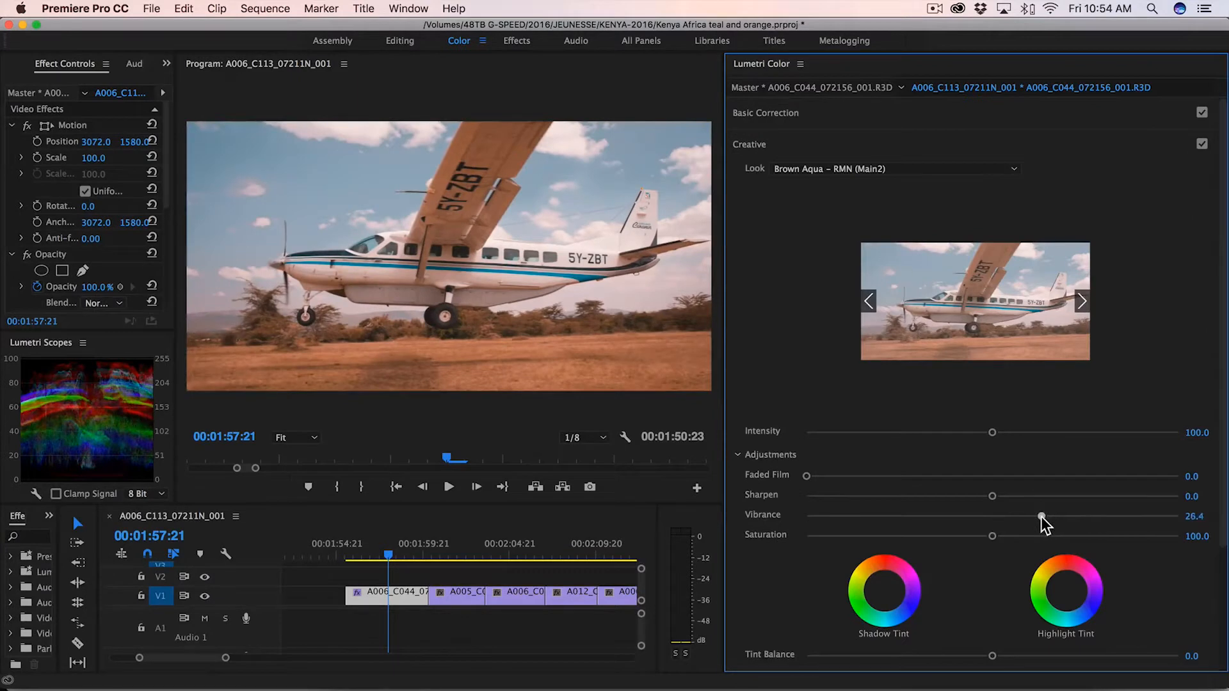
pyautogui.moveTo(1042, 516); pyautogui.dragTo(895, 516)
pyautogui.click(1040, 536)
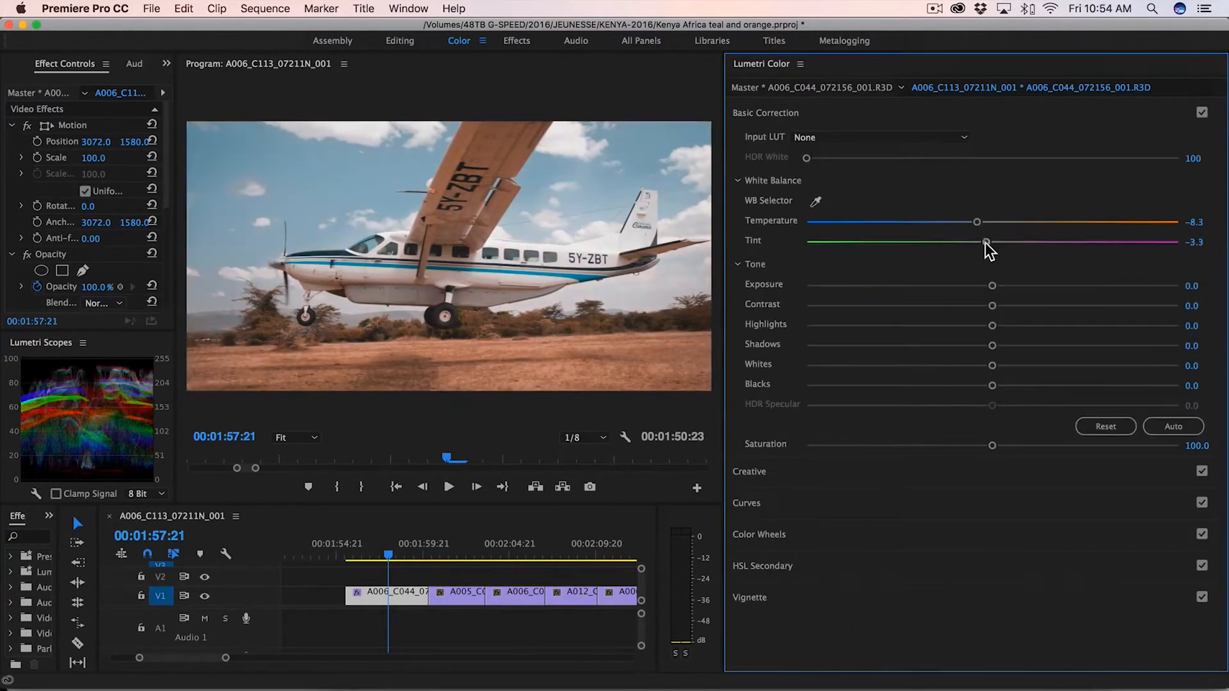
# Step: Fine-tune the airplane clip's white balance and tone in Basic Correction, with more contrast and saturation and lower exposure and blacks
pyautogui.moveTo(988, 247); pyautogui.dragTo(976, 228)
pyautogui.moveTo(992, 305); pyautogui.dragTo(1023, 306)
pyautogui.moveTo(993, 286); pyautogui.dragTo(988, 286)
pyautogui.moveTo(992, 326); pyautogui.dragTo(1009, 365)
pyautogui.moveTo(993, 386); pyautogui.dragTo(981, 386)
pyautogui.moveTo(992, 445); pyautogui.dragTo(1006, 445)
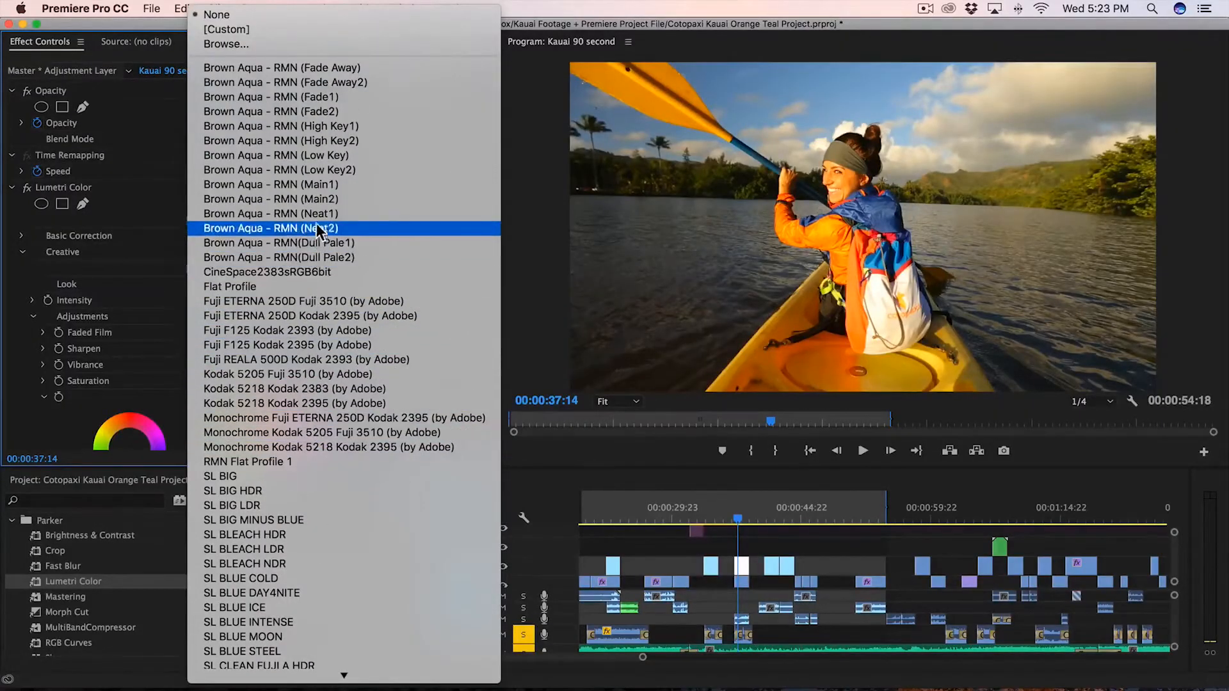
# Step: Apply the Brown Aqua - RMN (Main2) look to the kayak shot's adjustment layer and compare it with Lumetri Color off and on
pyautogui.click(317, 198)
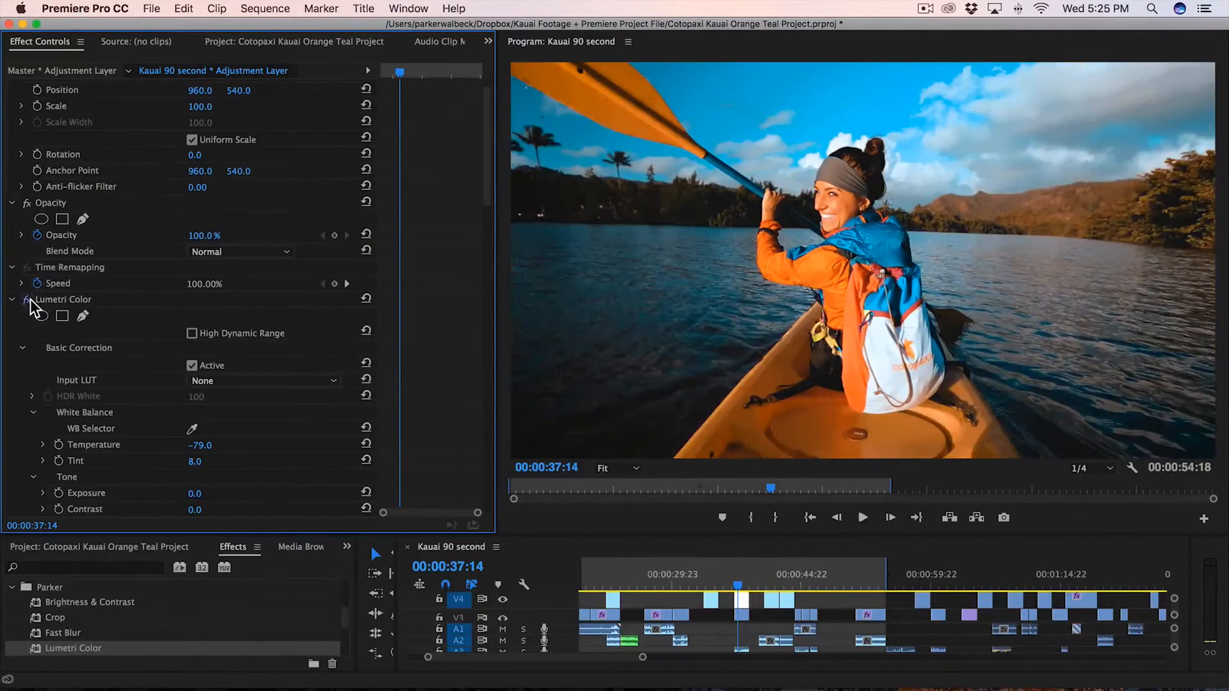
pyautogui.click(30, 298)
pyautogui.click(30, 298)
pyautogui.click(30, 298)
pyautogui.click(30, 299)
pyautogui.click(30, 299)
pyautogui.click(30, 299)
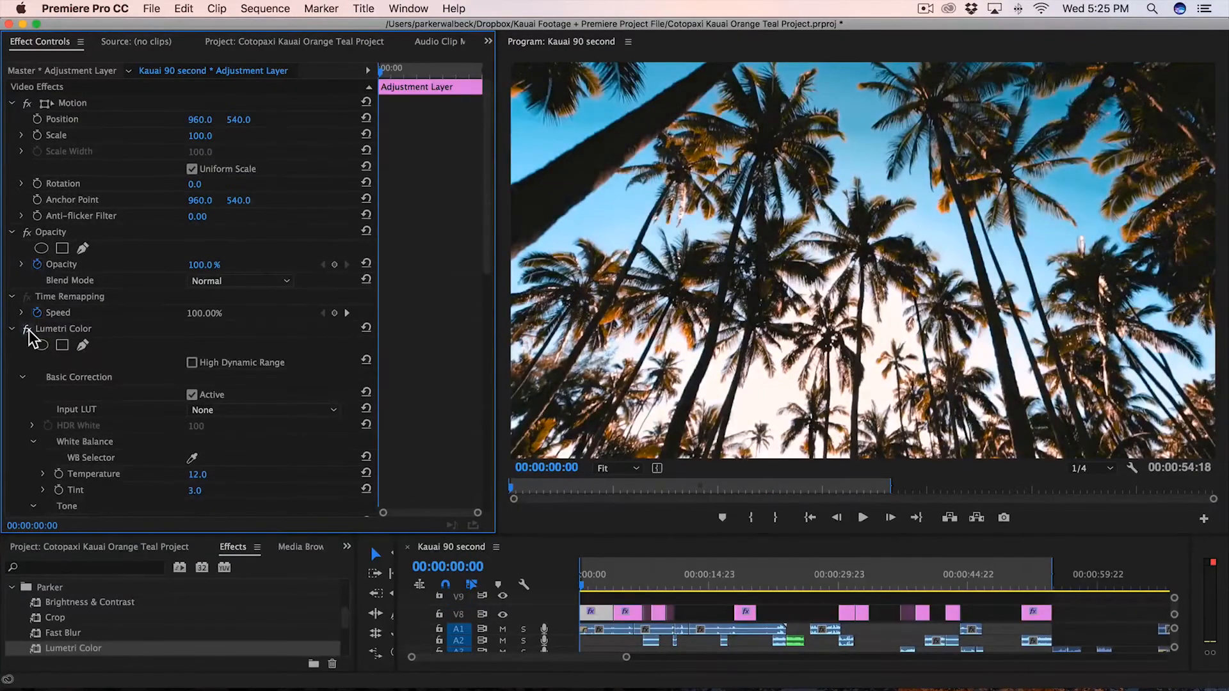
# Step: Toggle Lumetri Color on the opening palm tree shots' adjustment layer to compare the footage with and without the grade
pyautogui.click(28, 329)
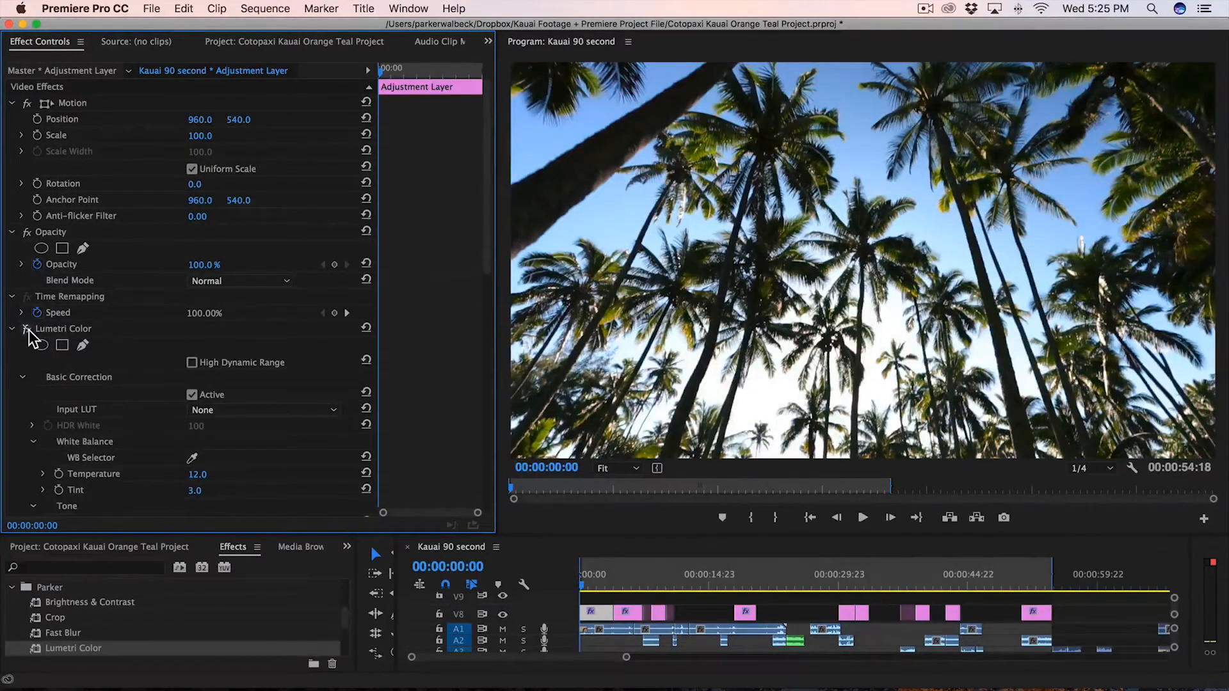
pyautogui.click(28, 329)
pyautogui.press('space')
pyautogui.click(25, 329)
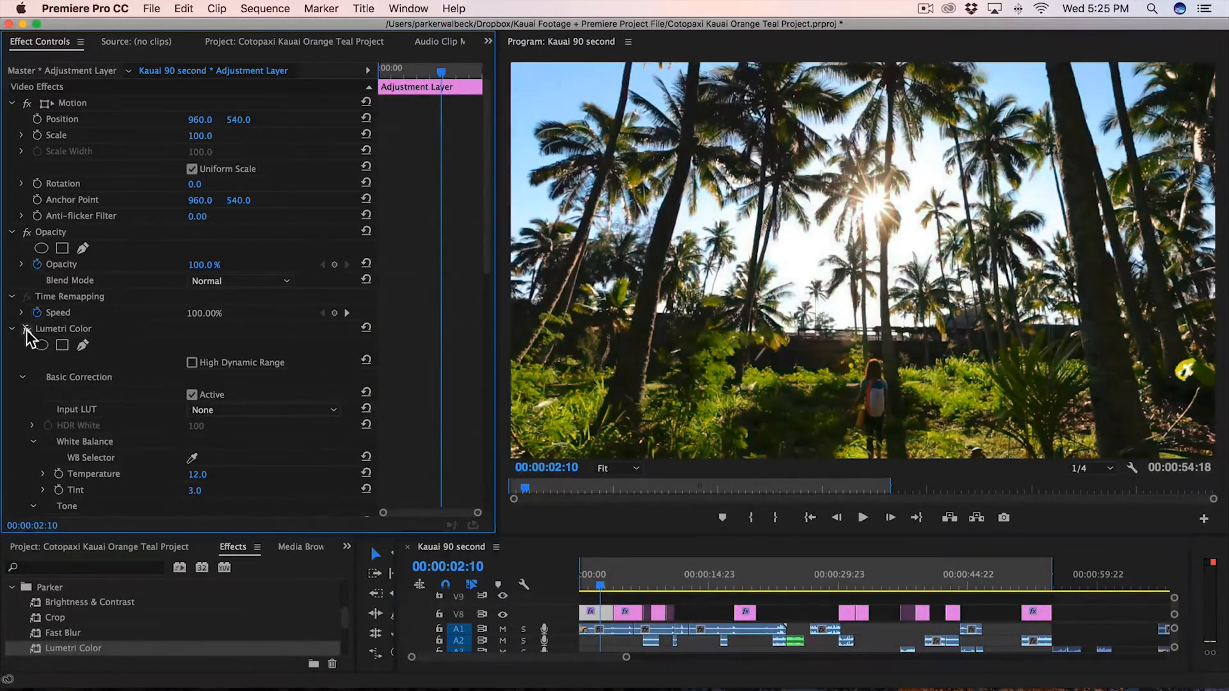
pyautogui.click(26, 329)
pyautogui.click(26, 329)
pyautogui.click(26, 329)
# Step: Toggle the adjustment layer over the hiker shot at 00:00:20:06 to compare the grade, and review its Basic Correction settings
pyautogui.click(622, 576)
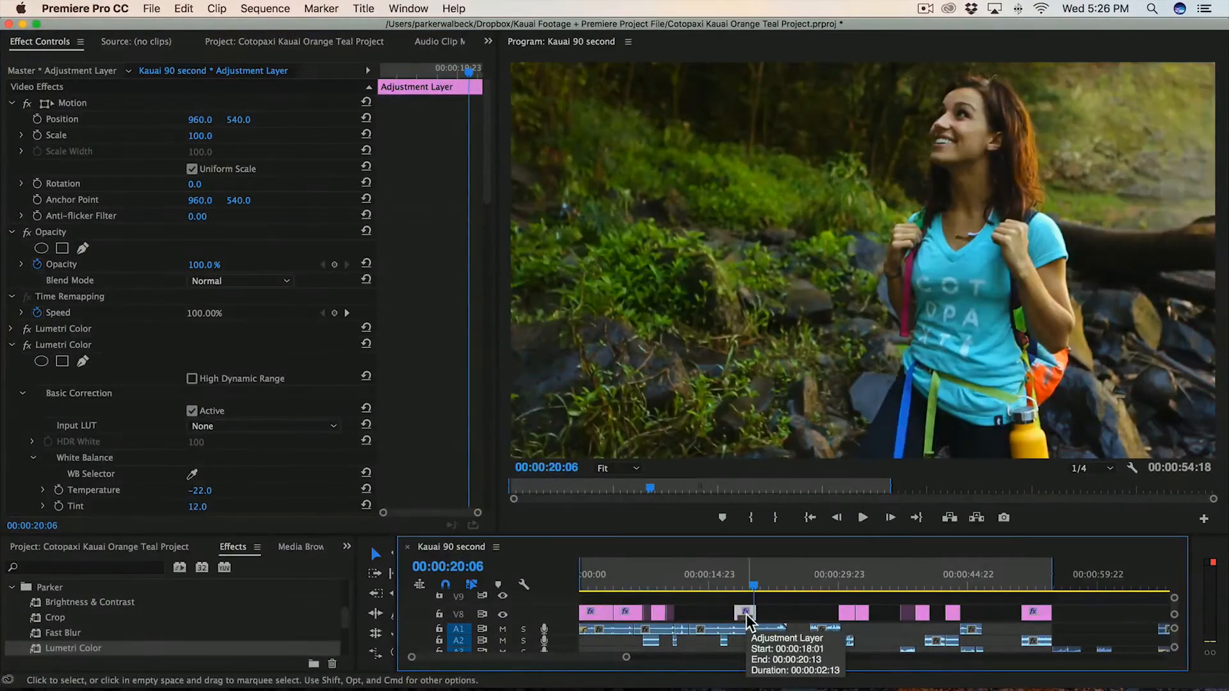
pyautogui.press('shift+super+e')
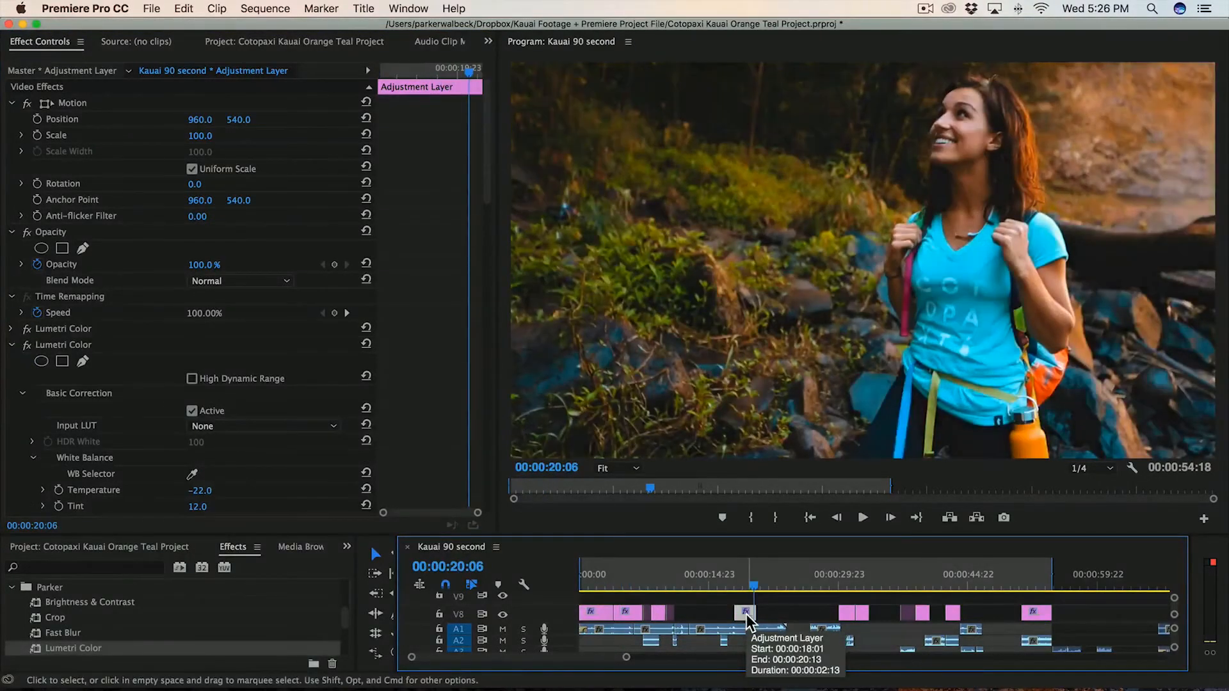
pyautogui.press('shift+super+e')
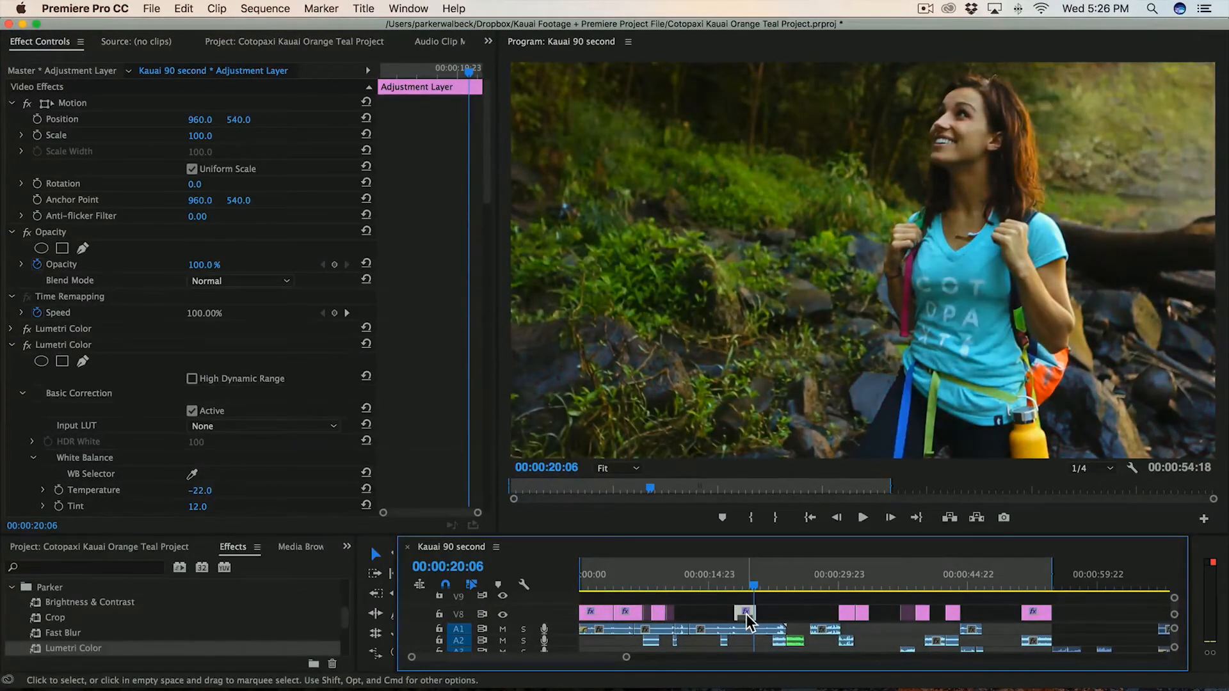
pyautogui.press('shift+super+e')
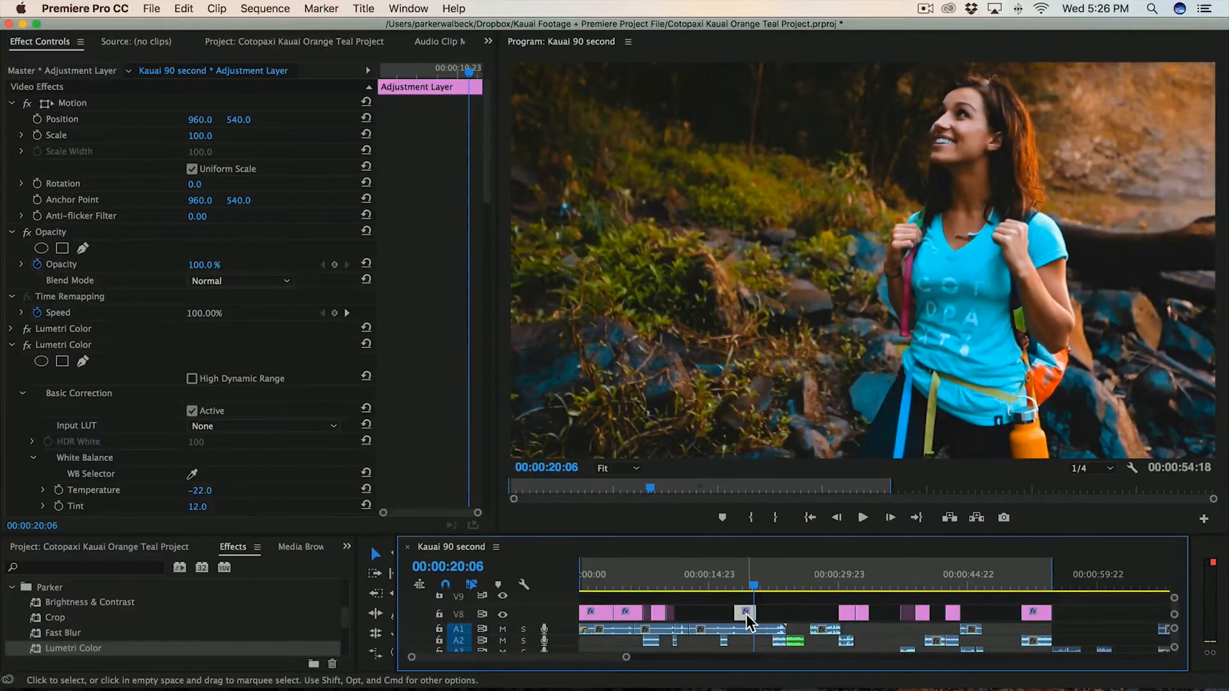
pyautogui.press('shift+super+e')
pyautogui.press('shift+super+e')
pyautogui.press('shift+super+e')
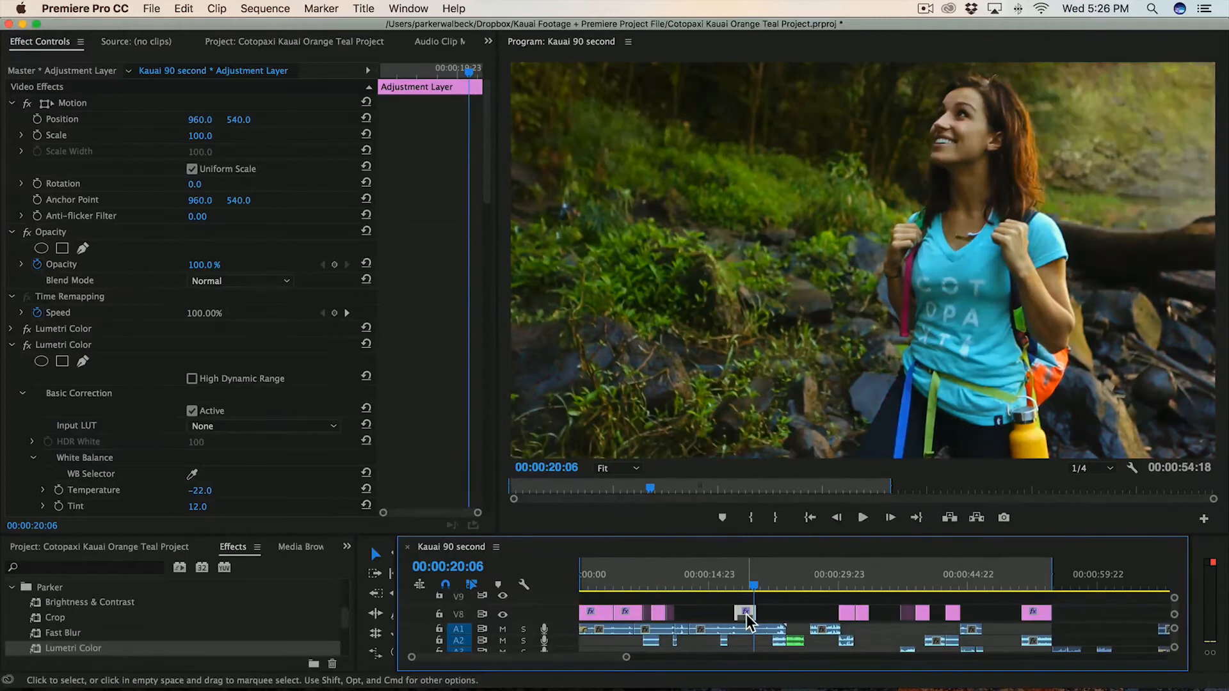
pyautogui.press('shift+super+e')
pyautogui.press('shift+super+e')
pyautogui.press('shift+super+e')
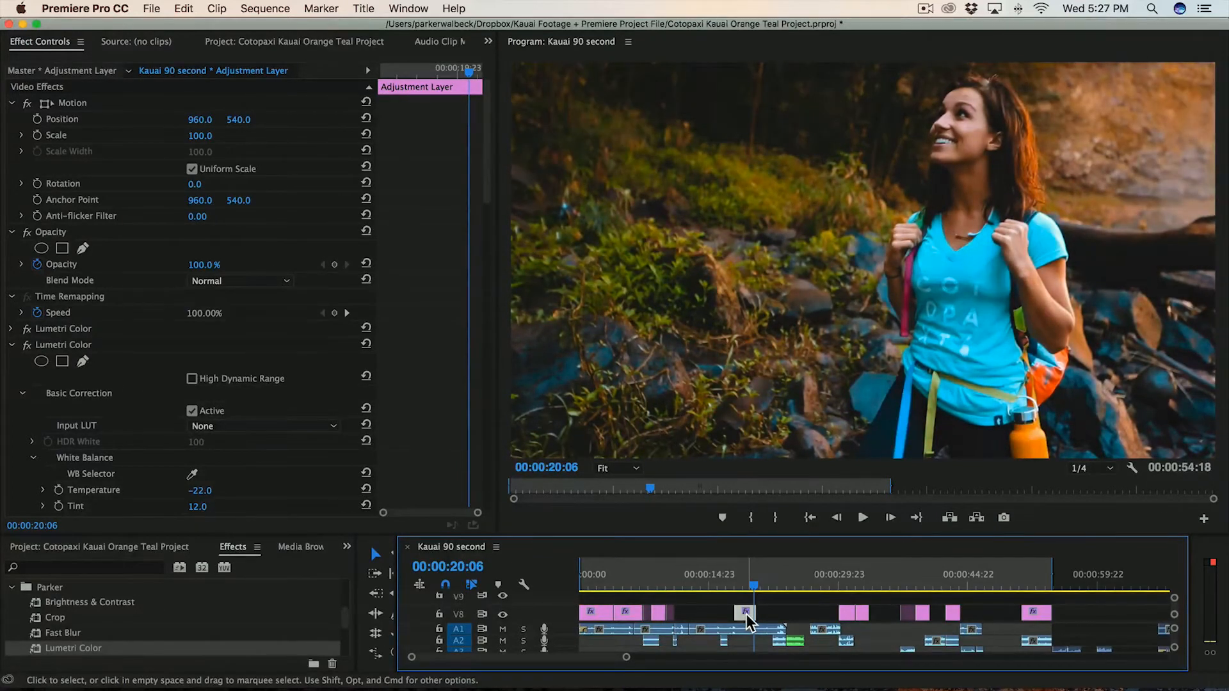
pyautogui.press('shift+super+e')
pyautogui.press('shift+super+e')
pyautogui.press('shift+super+e')
pyautogui.press('shift+super+e')
pyautogui.scroll(-5, 403, 398)
pyautogui.scroll(-2, 404, 407)
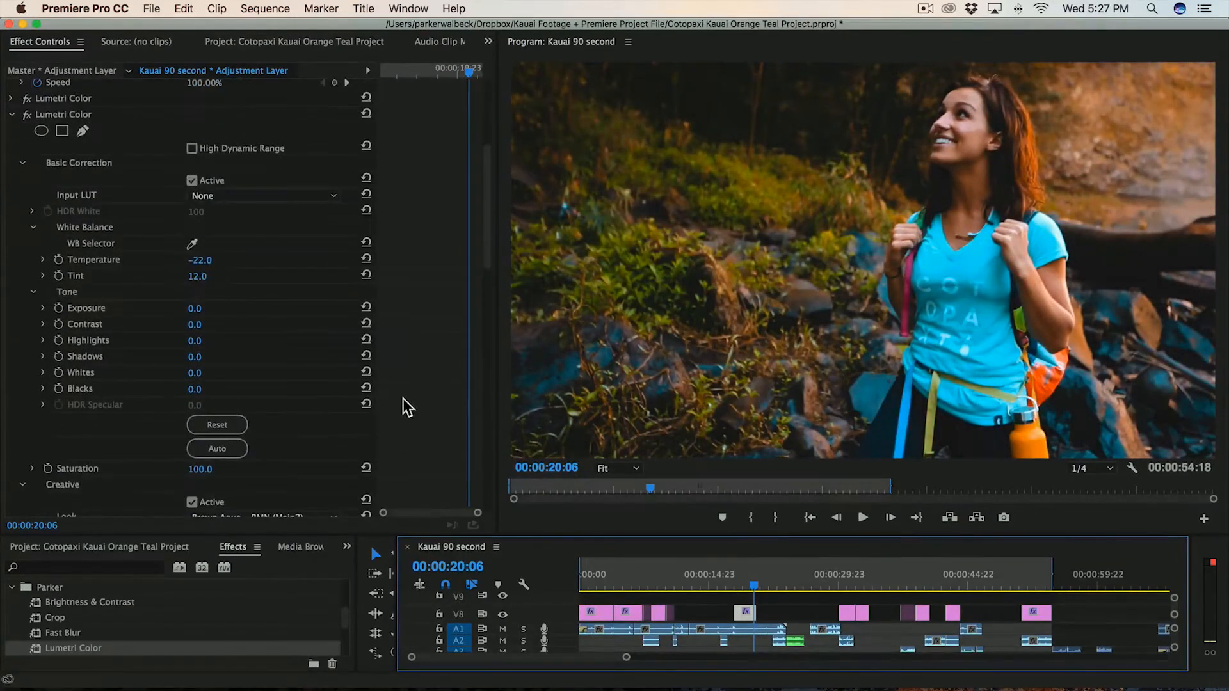
pyautogui.click(218, 277)
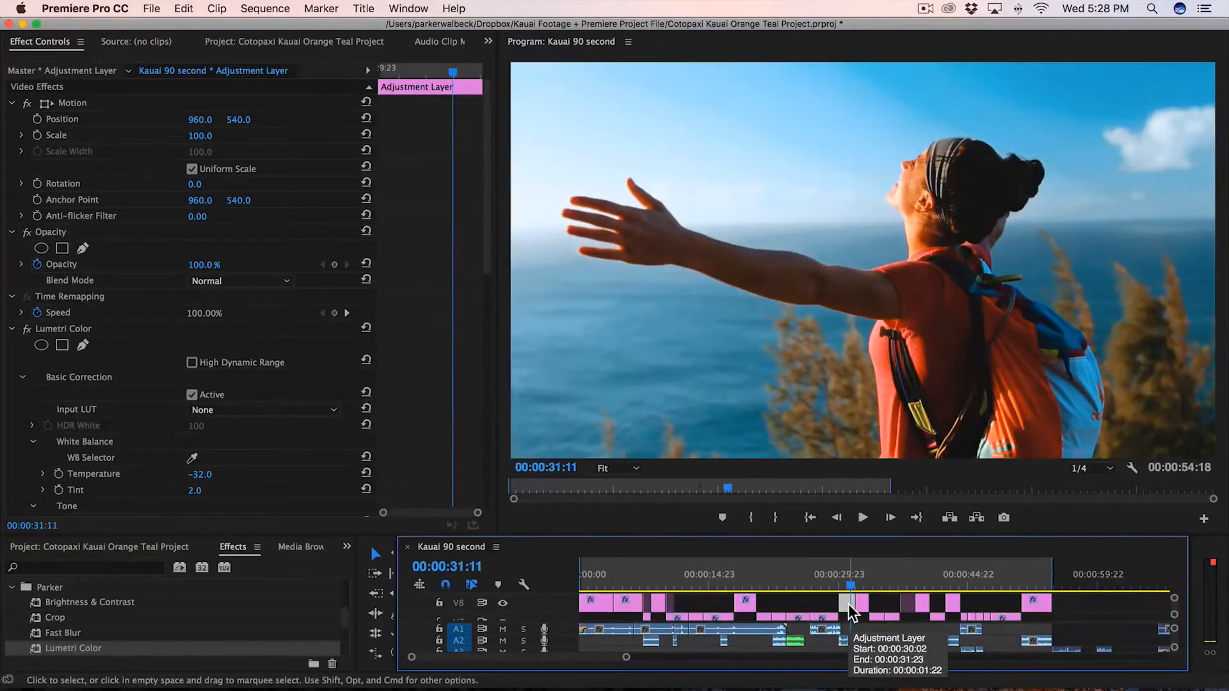
# Step: Toggle the adjustment layers at 00:00:31:11 and 00:00:39:18 to compare the ocean and fence shots before and after grading
pyautogui.press('shift+super+e')
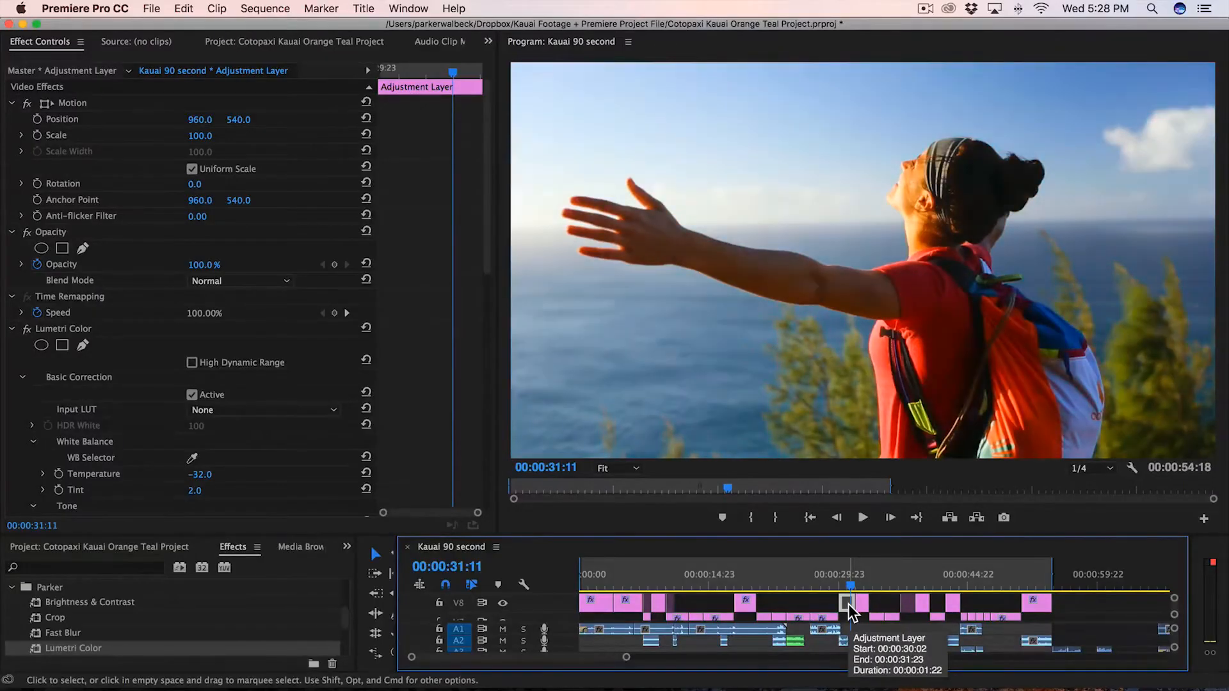
pyautogui.press('shift+super+e')
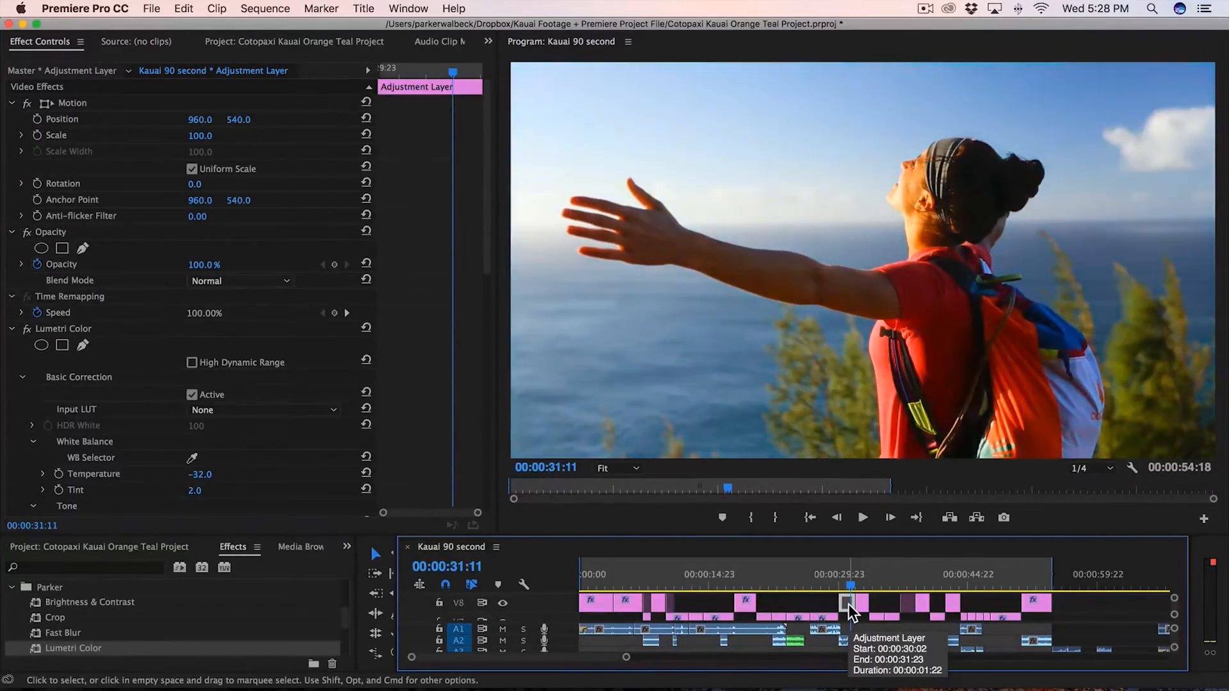
pyautogui.click(919, 575)
pyautogui.click(920, 600)
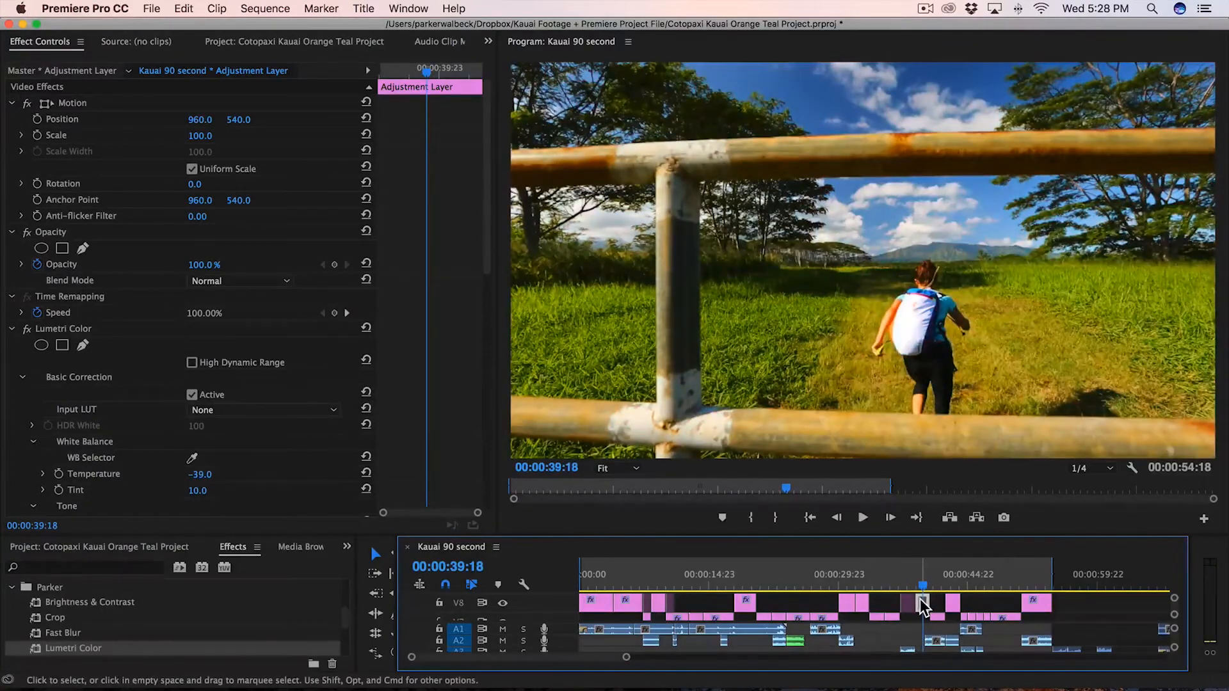
pyautogui.press('shift+super+e')
pyautogui.press('shift+super+e')
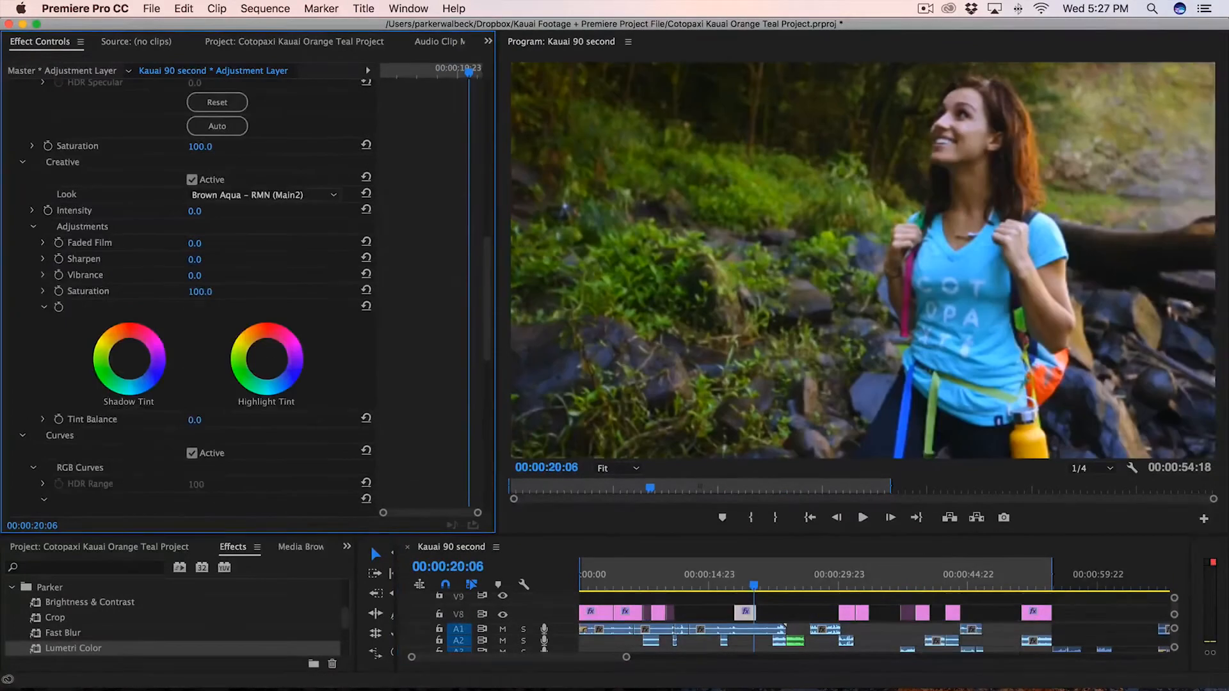
# Step: Raise the Intensity of the Brown Aqua - RMN (Main2) look above 0 on the hiker shot
pyautogui.moveTo(195, 211); pyautogui.dragTo(226, 211)
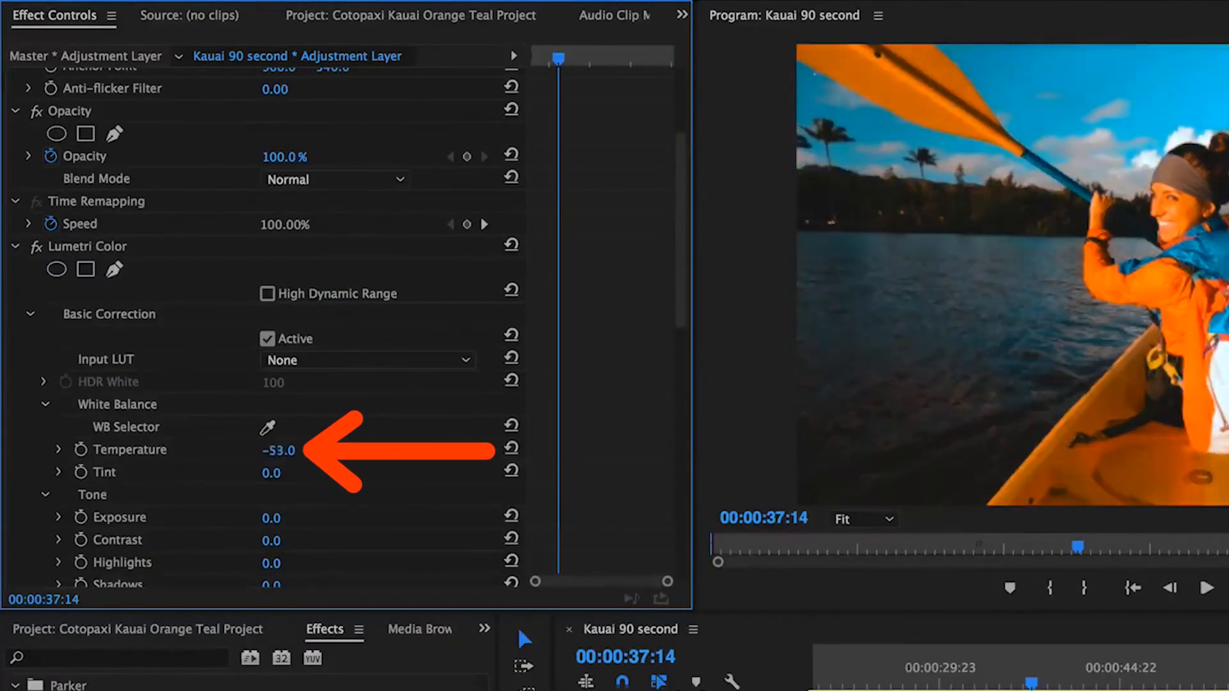
# Step: Set the kayak shot's Temperature to -79 and Tint to 8, and lower its Basic Correction Saturation
pyautogui.moveTo(279, 451); pyautogui.dragTo(268, 451)
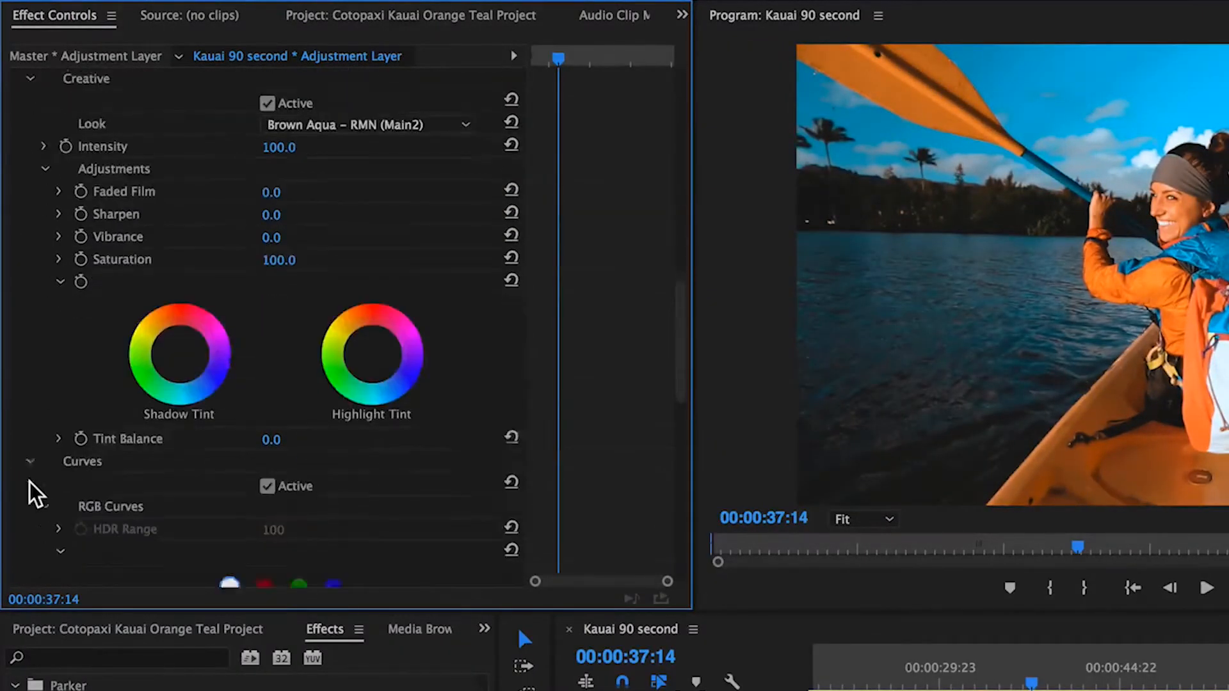
pyautogui.scroll(-5, 28, 494)
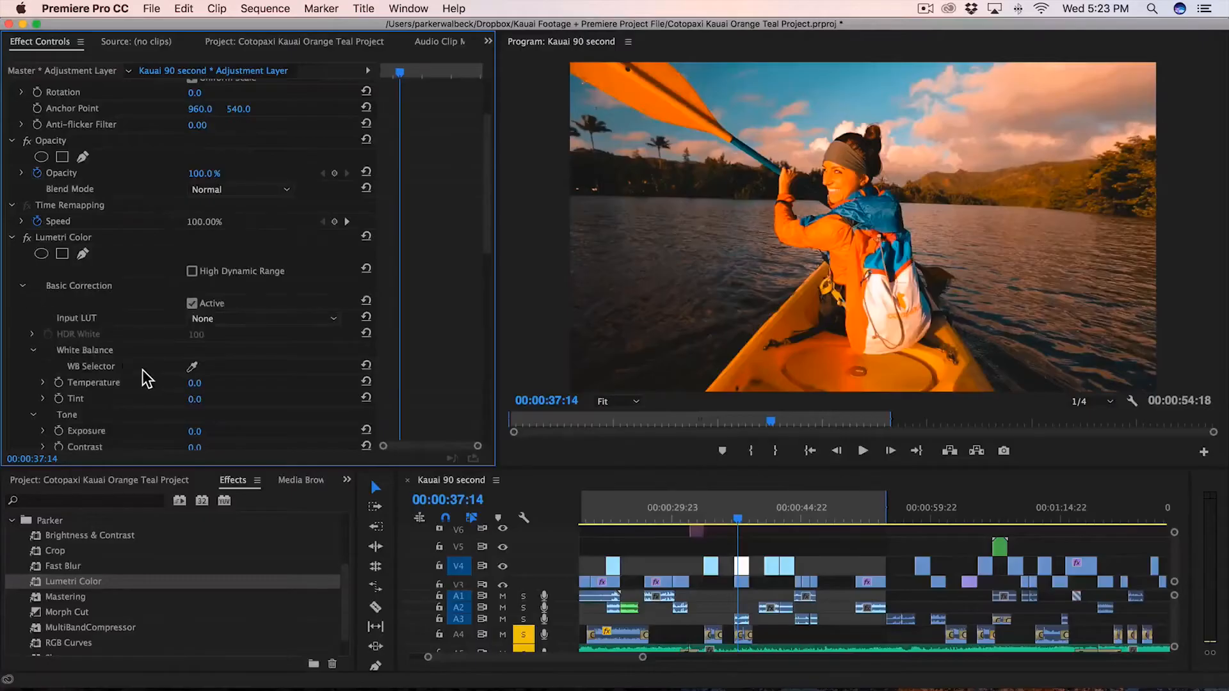
pyautogui.scroll(-2, 149, 378)
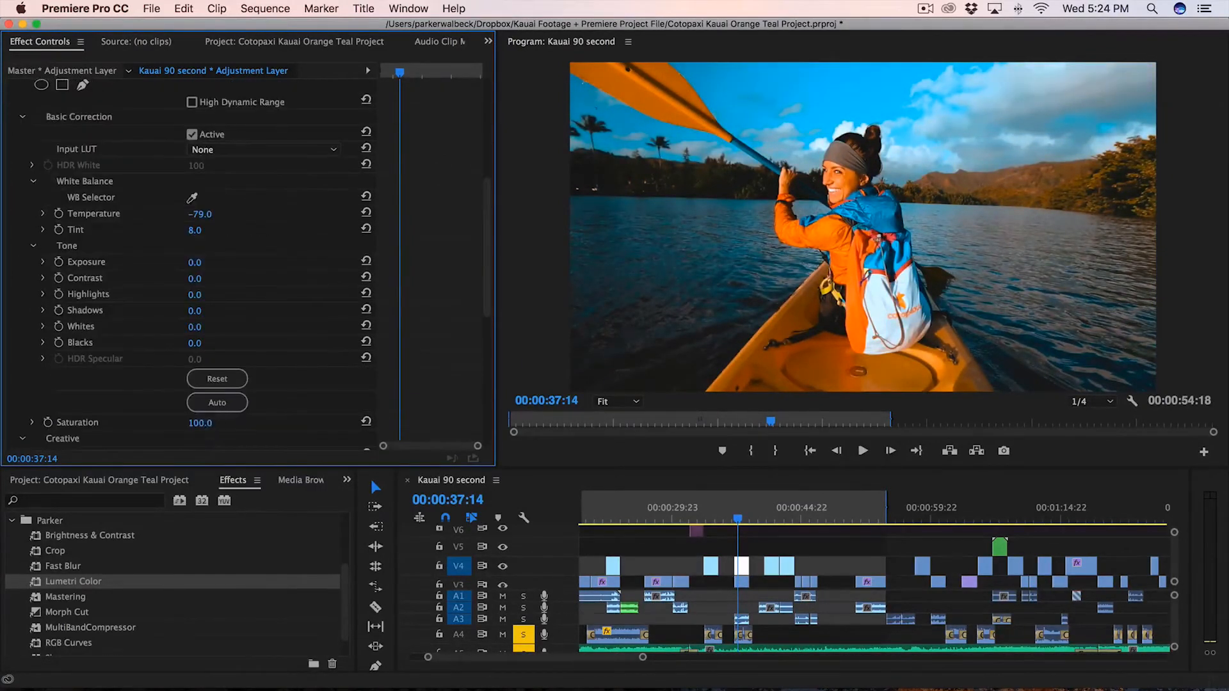
pyautogui.moveTo(204, 424); pyautogui.dragTo(193, 424)
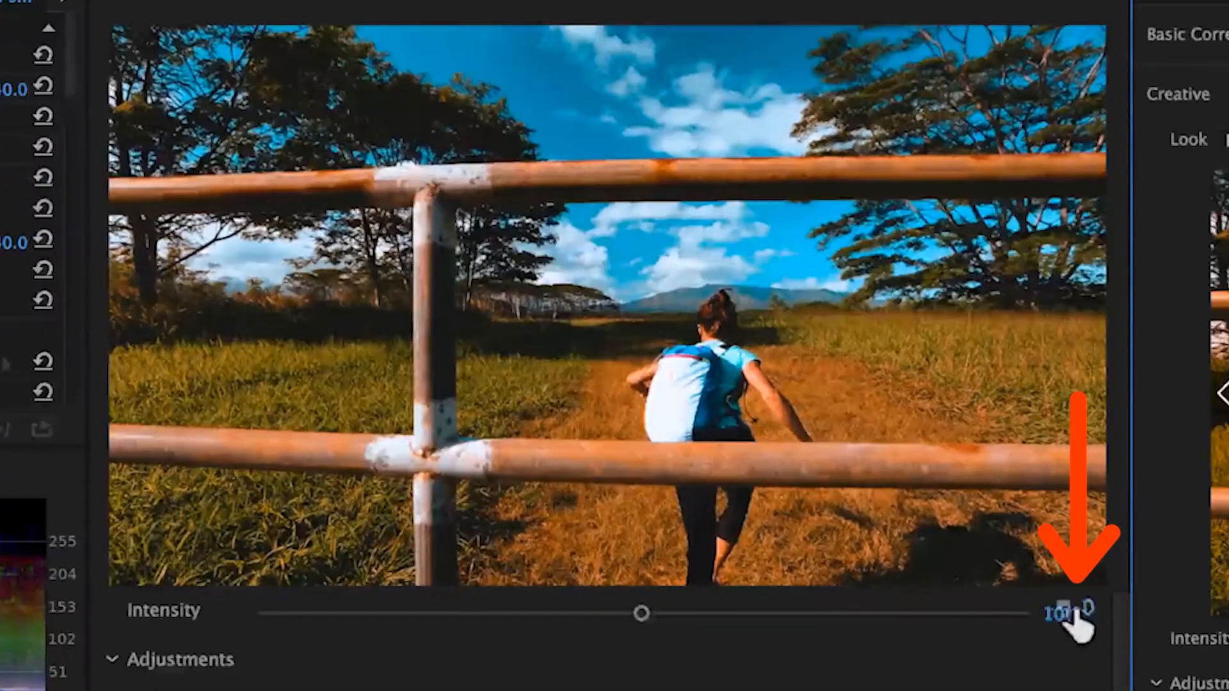
# Step: Lower the creative look's Intensity on the fence shot to near its minimum
pyautogui.click(1082, 616)
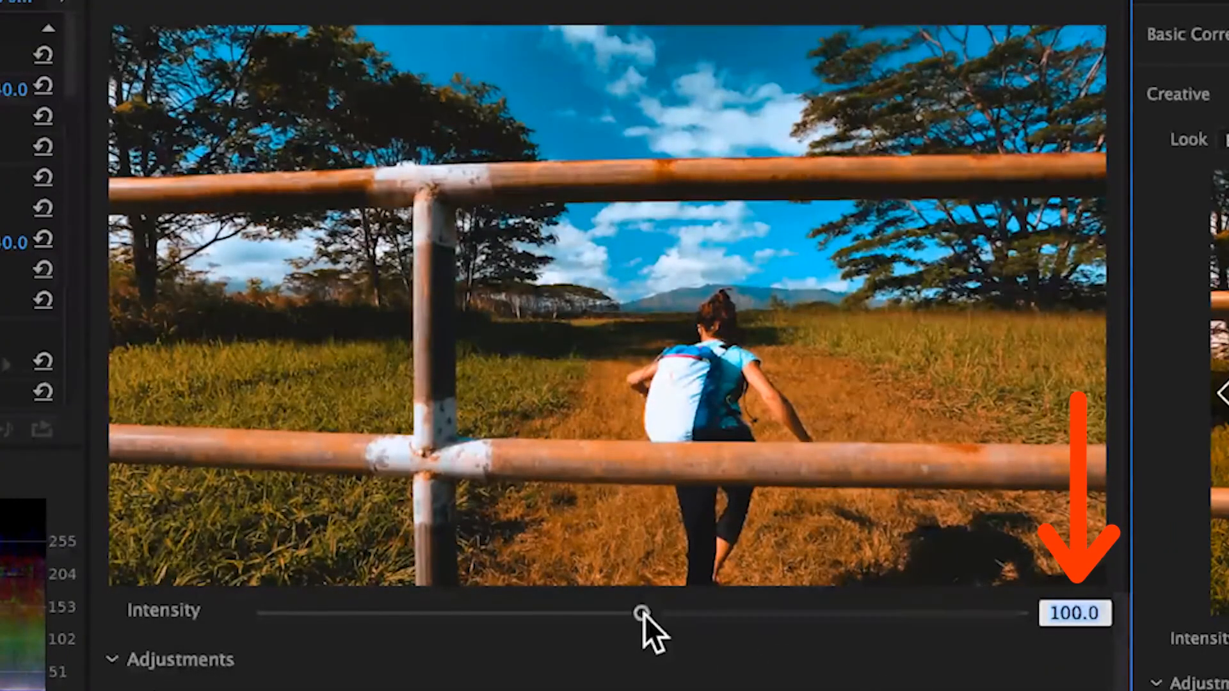
pyautogui.moveTo(645, 614); pyautogui.dragTo(274, 626)
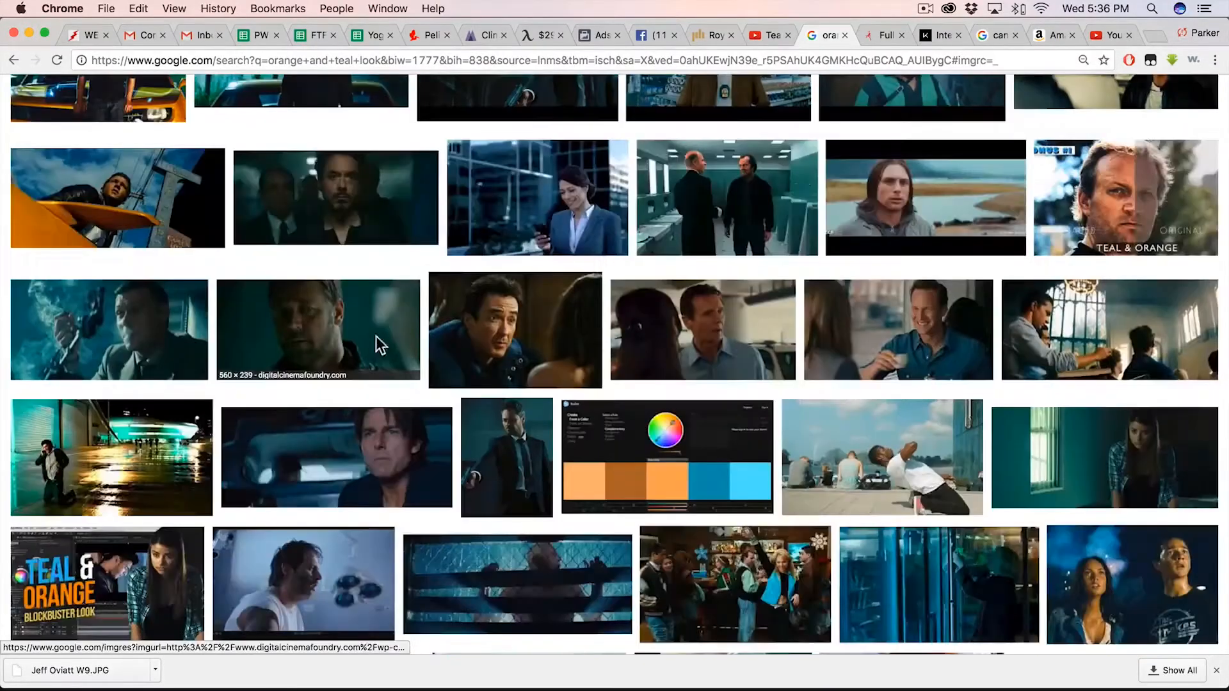
pyautogui.click(375, 336)
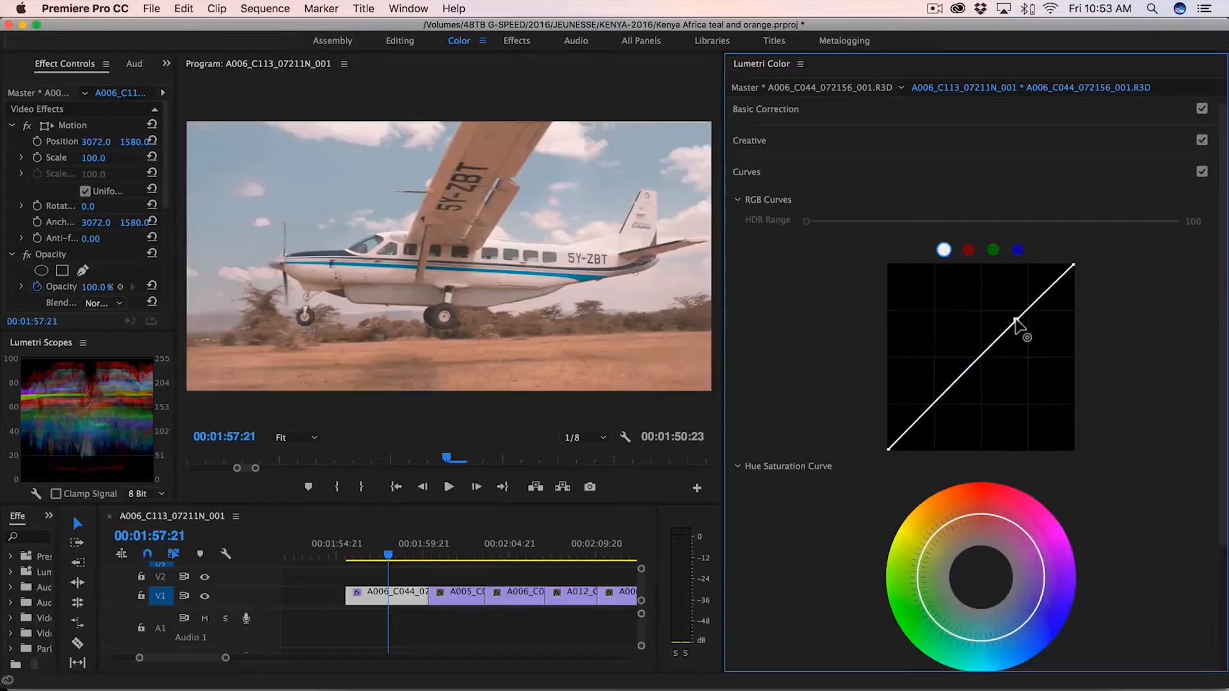
# Step: Adjust the airplane shot's white RGB curve and toggle its Lumetri Color effect to compare the shot with and without the grade
pyautogui.moveTo(1022, 332); pyautogui.dragTo(967, 402)
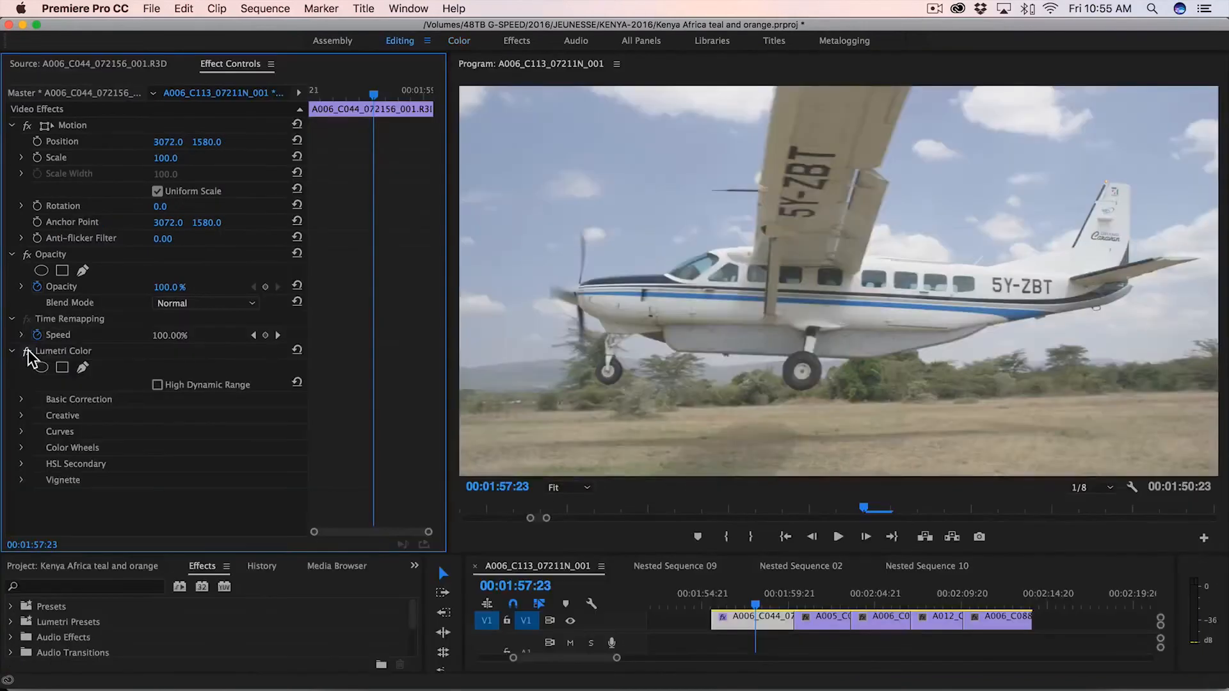
pyautogui.click(26, 352)
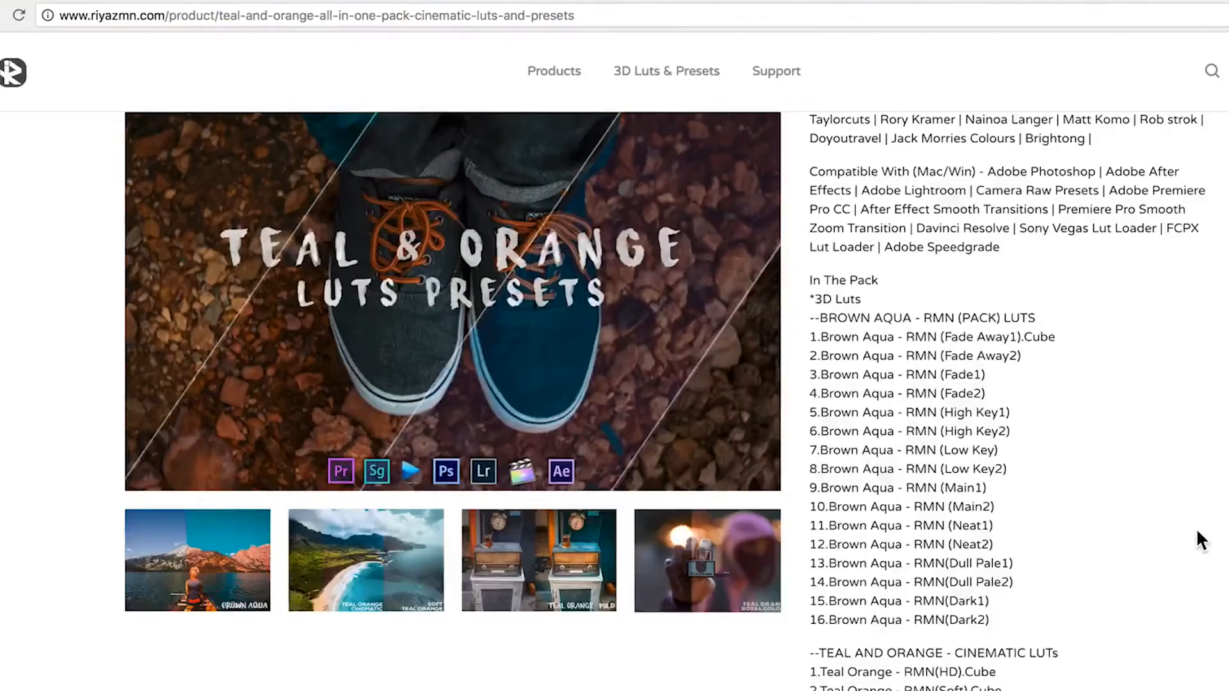
# Step: Switch to the teal and orange all-in-one pack's web page and review the list of included LUTs
pyautogui.scroll(-10, 1198, 540)
pyautogui.scroll(-8, 1197, 535)
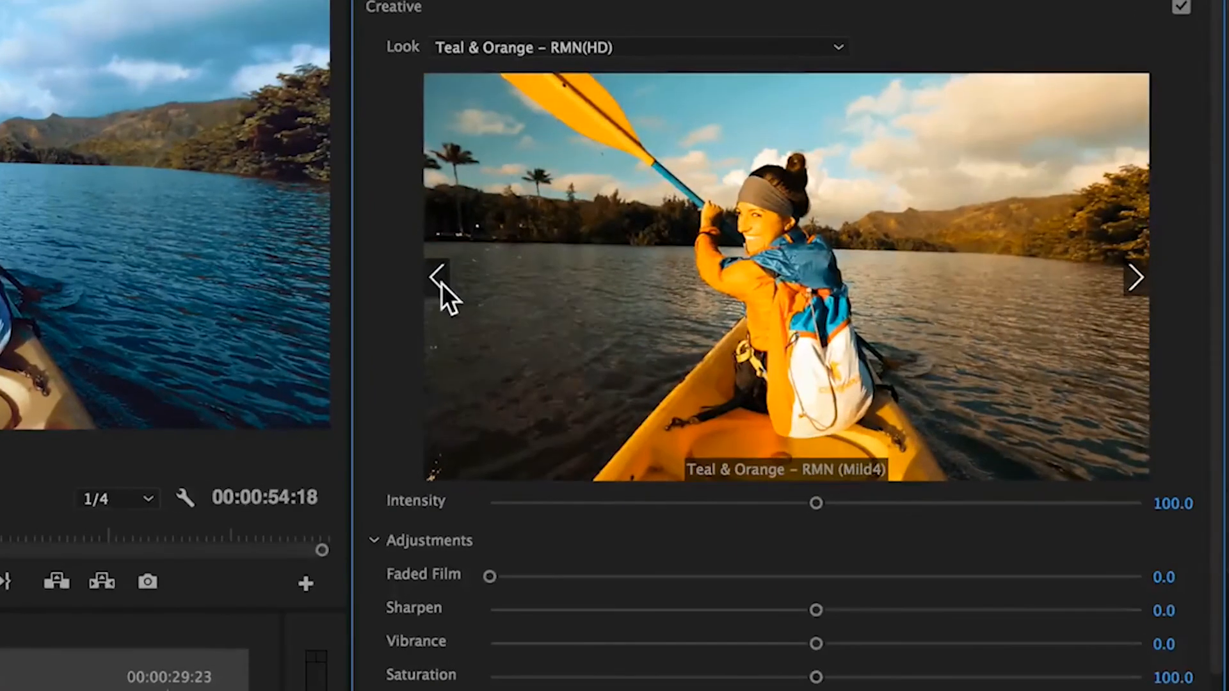
# Step: Preview the preceding creative looks on the kayak shot, back through SOFT Teal Orange - RMN (Soft) and SOFT Teal Orange - (HD) RMN
pyautogui.click(599, 293)
pyautogui.click(599, 293)
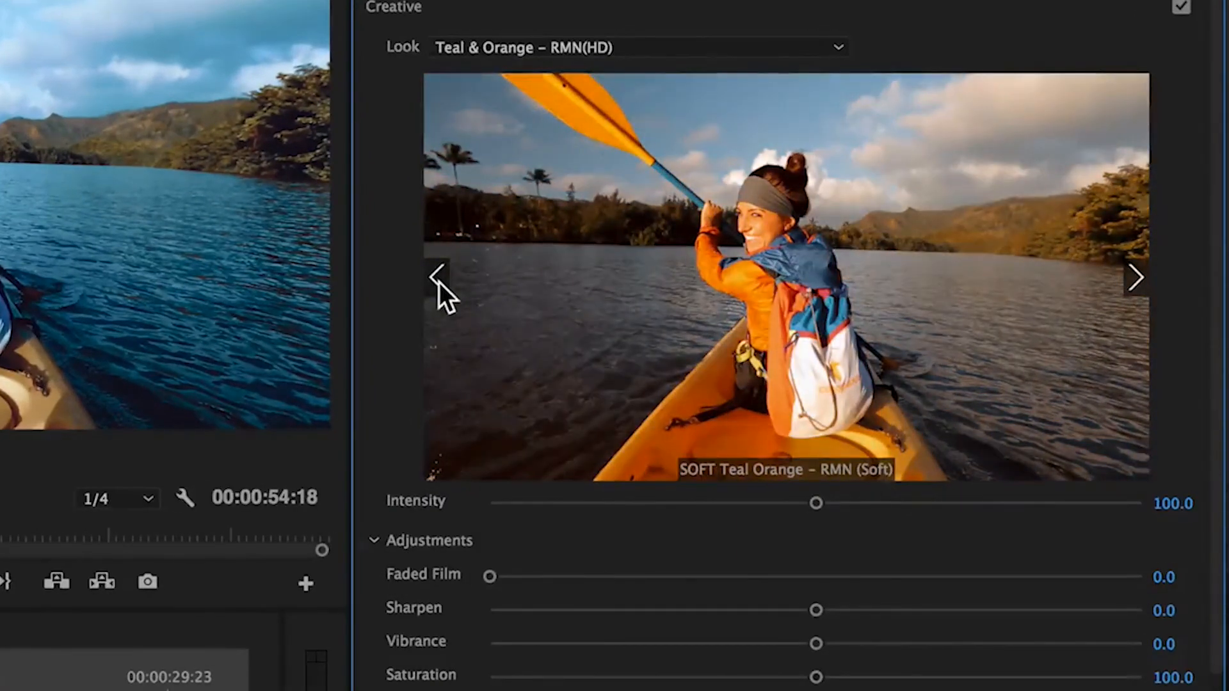
pyautogui.click(439, 281)
pyautogui.click(439, 281)
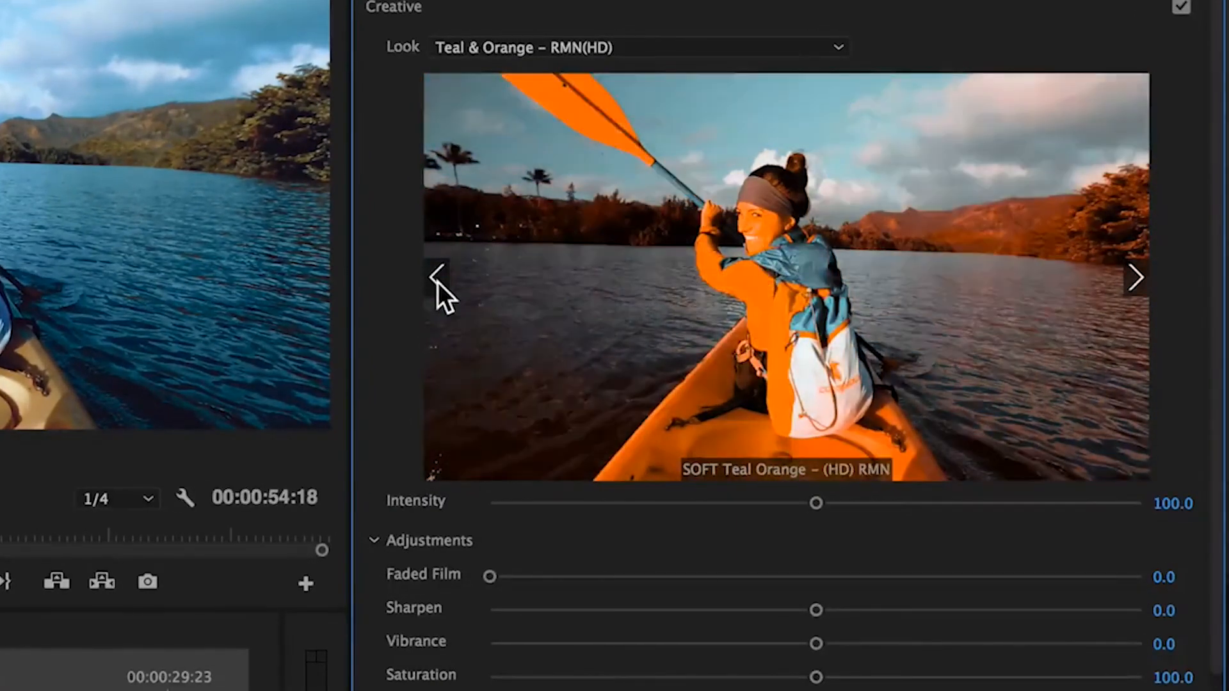
pyautogui.click(439, 282)
# Step: Preview the following creative looks on the kayak shot, forward through Teal & Orange - RMN (Mild1) to Teal & Orange - RMN (Mild5)
pyautogui.click(1144, 275)
pyautogui.click(1145, 275)
pyautogui.click(1145, 276)
pyautogui.click(1145, 275)
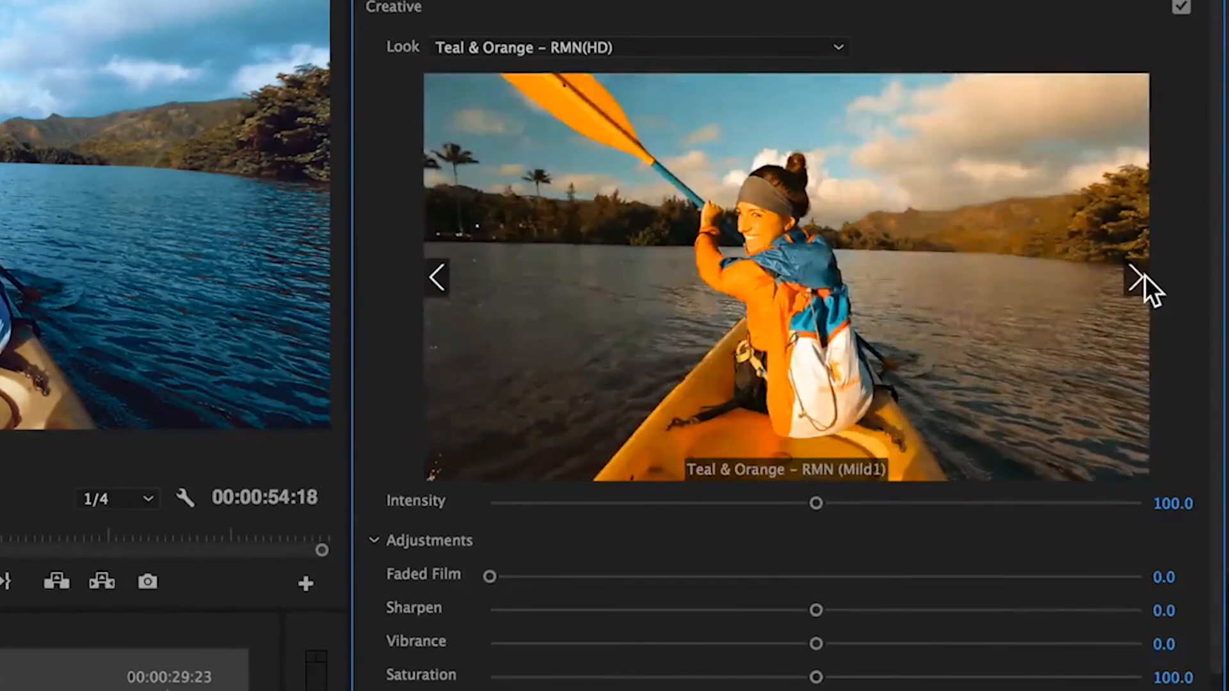
pyautogui.click(1145, 275)
pyautogui.click(1145, 275)
pyautogui.click(1143, 275)
pyautogui.click(1143, 275)
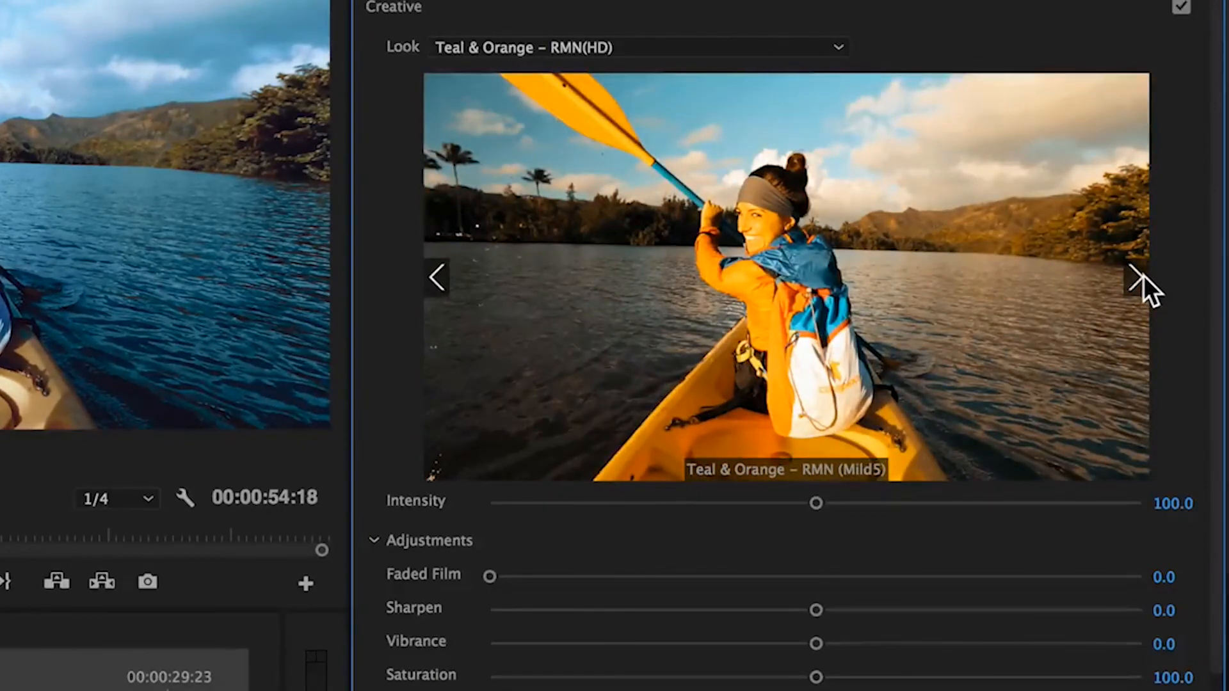